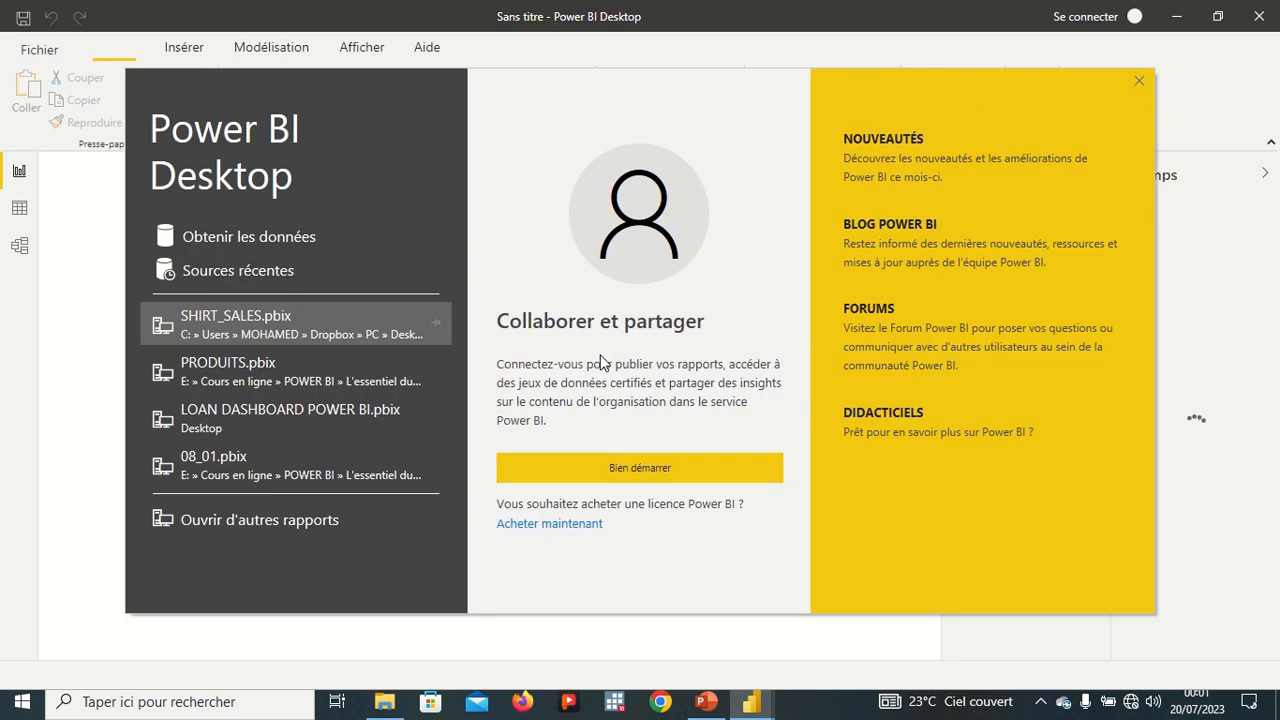
# Close the startup dialogs and import 05_02_client_csv_comma from the Chapitre_05 exercise folder as a Text/CSV source.
pyautogui.click(640, 476)
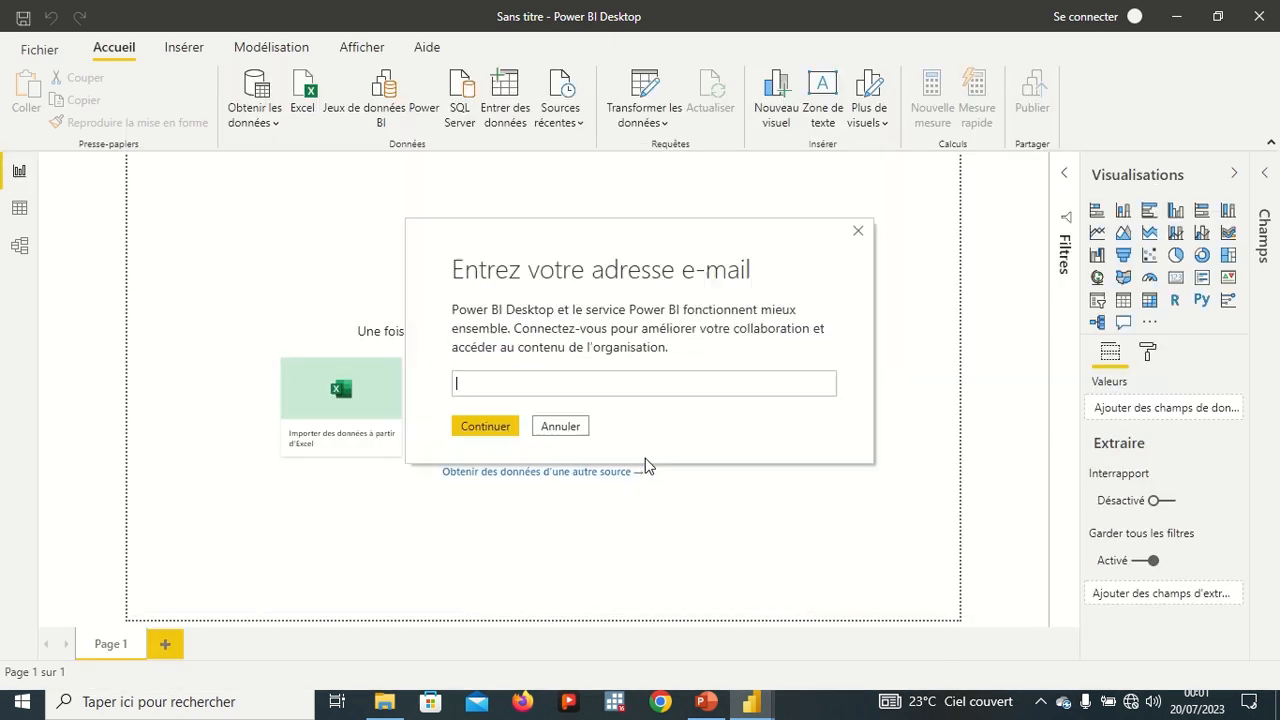
pyautogui.click(860, 234)
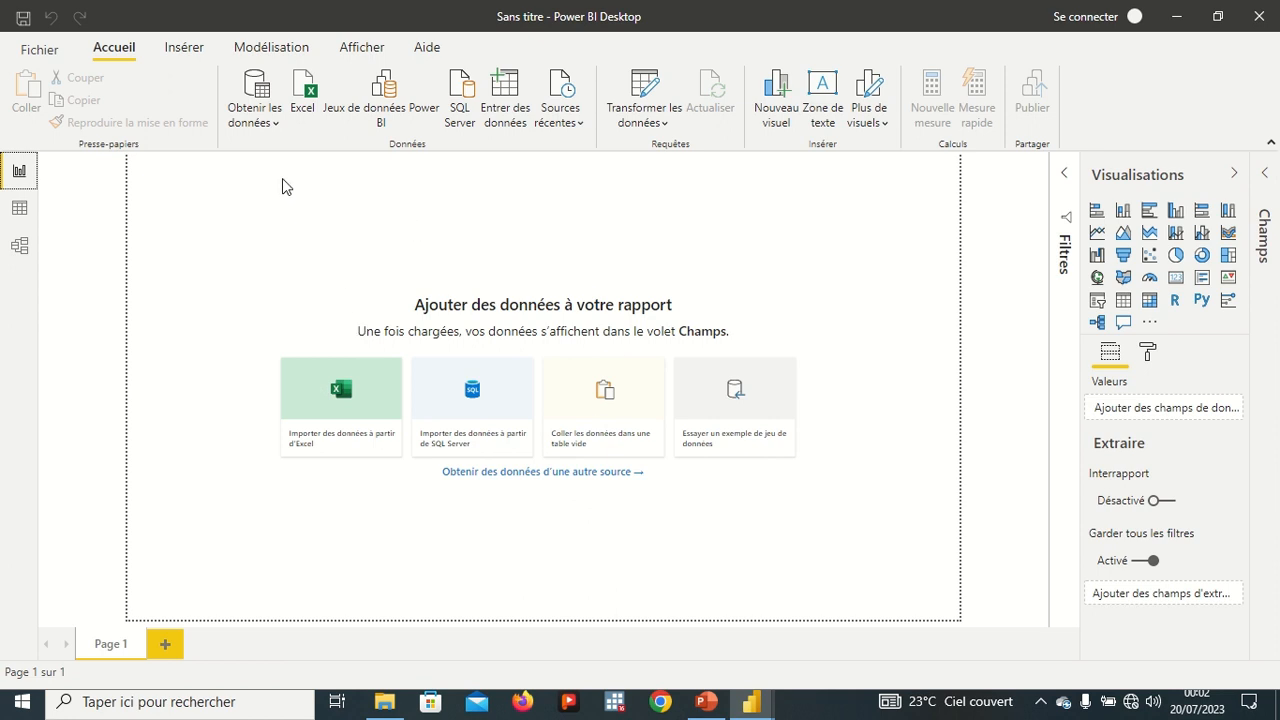
pyautogui.click(274, 124)
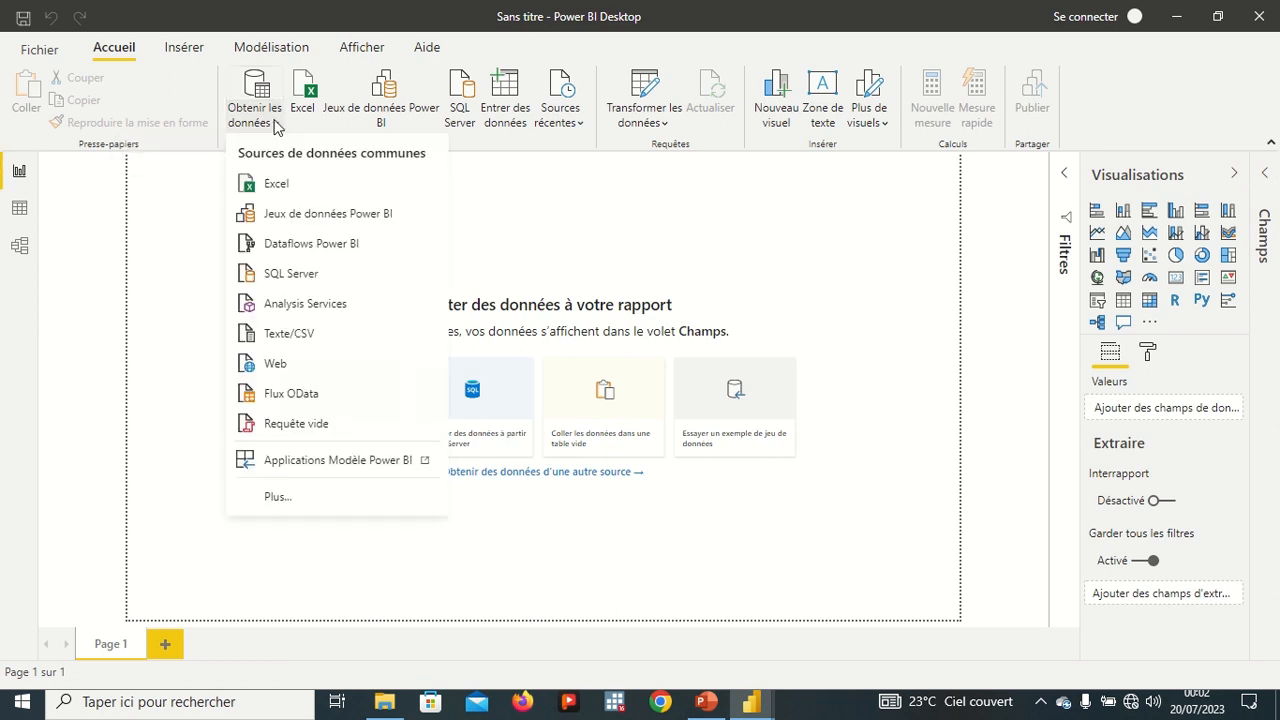
pyautogui.click(294, 338)
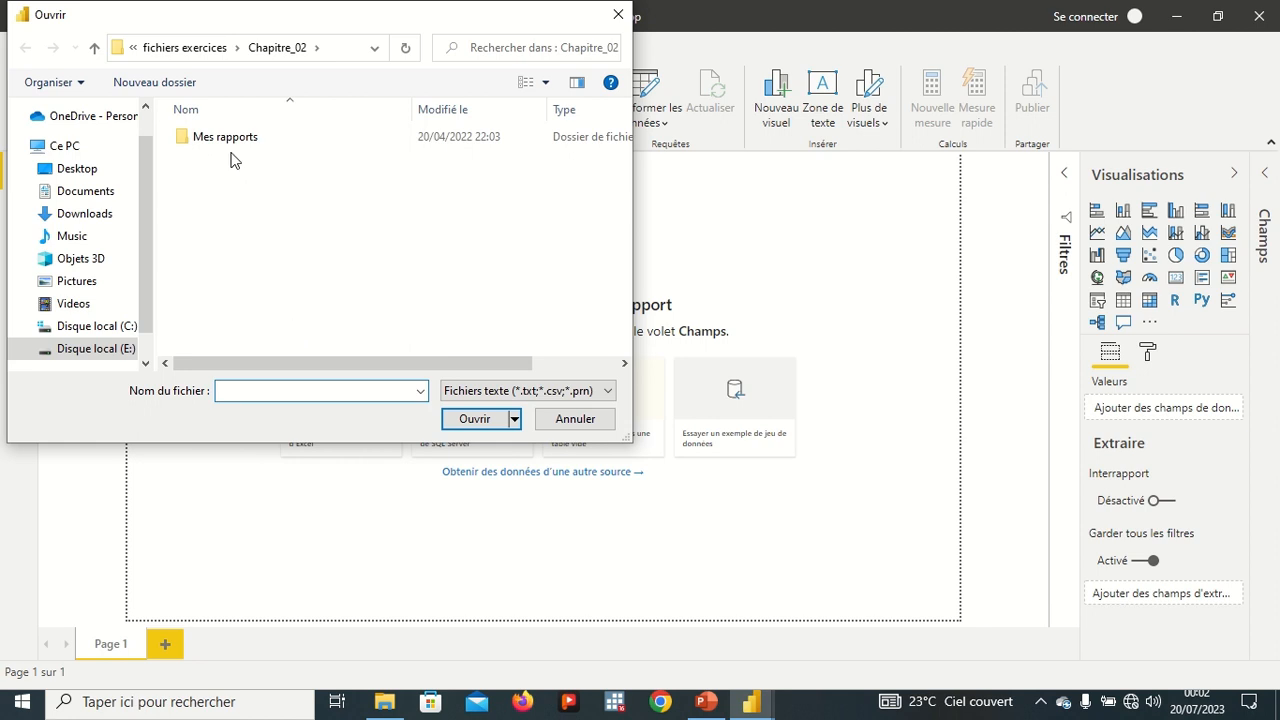
pyautogui.click(212, 49)
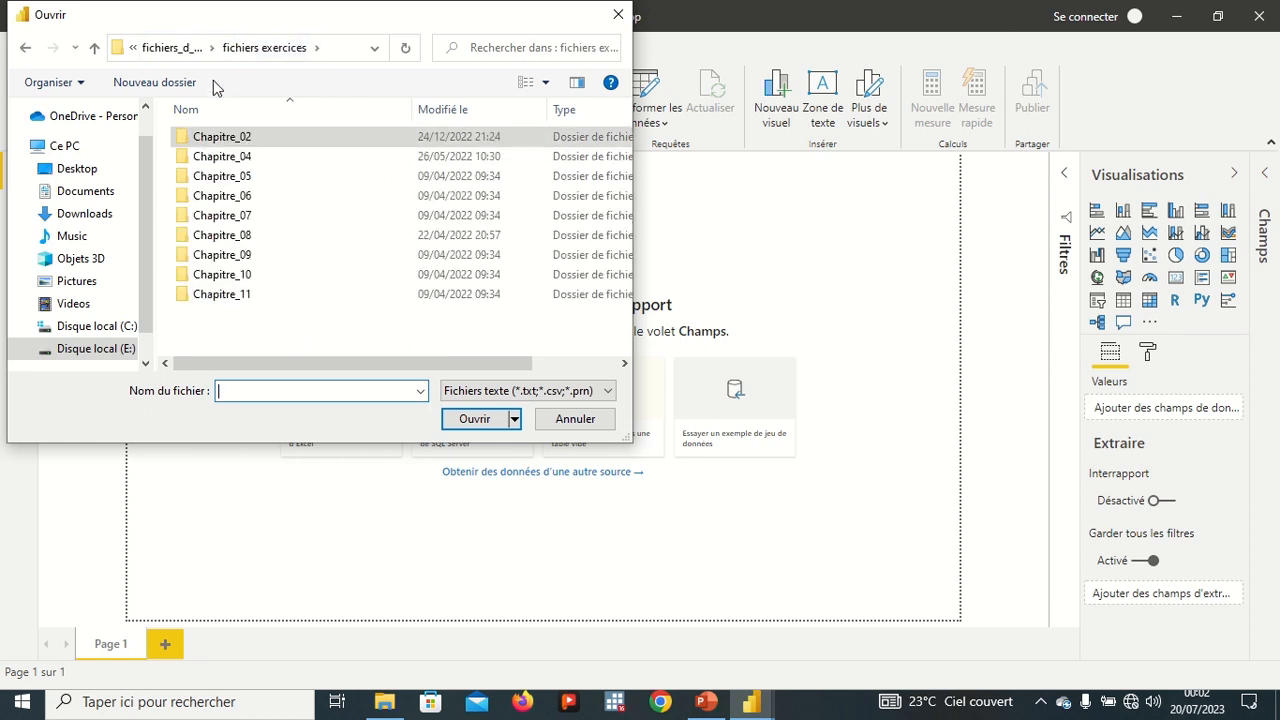
pyautogui.doubleClick(240, 177)
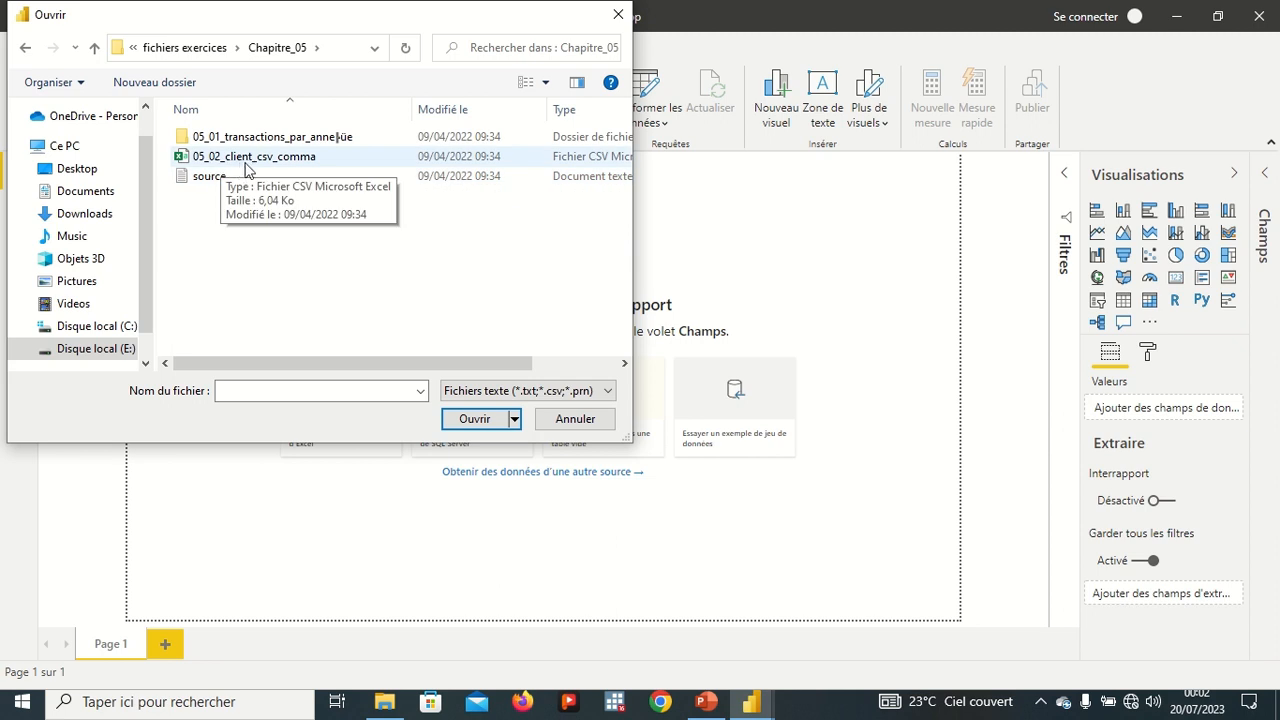
pyautogui.click(261, 168)
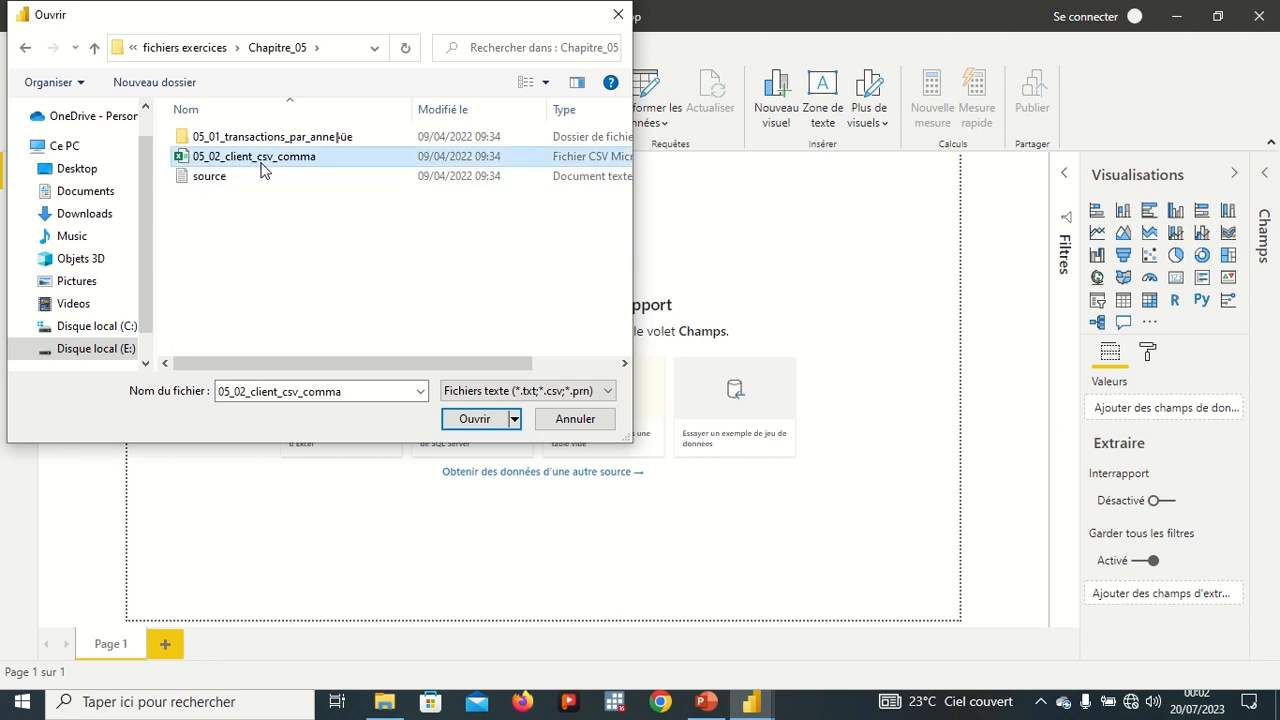
pyautogui.click(474, 419)
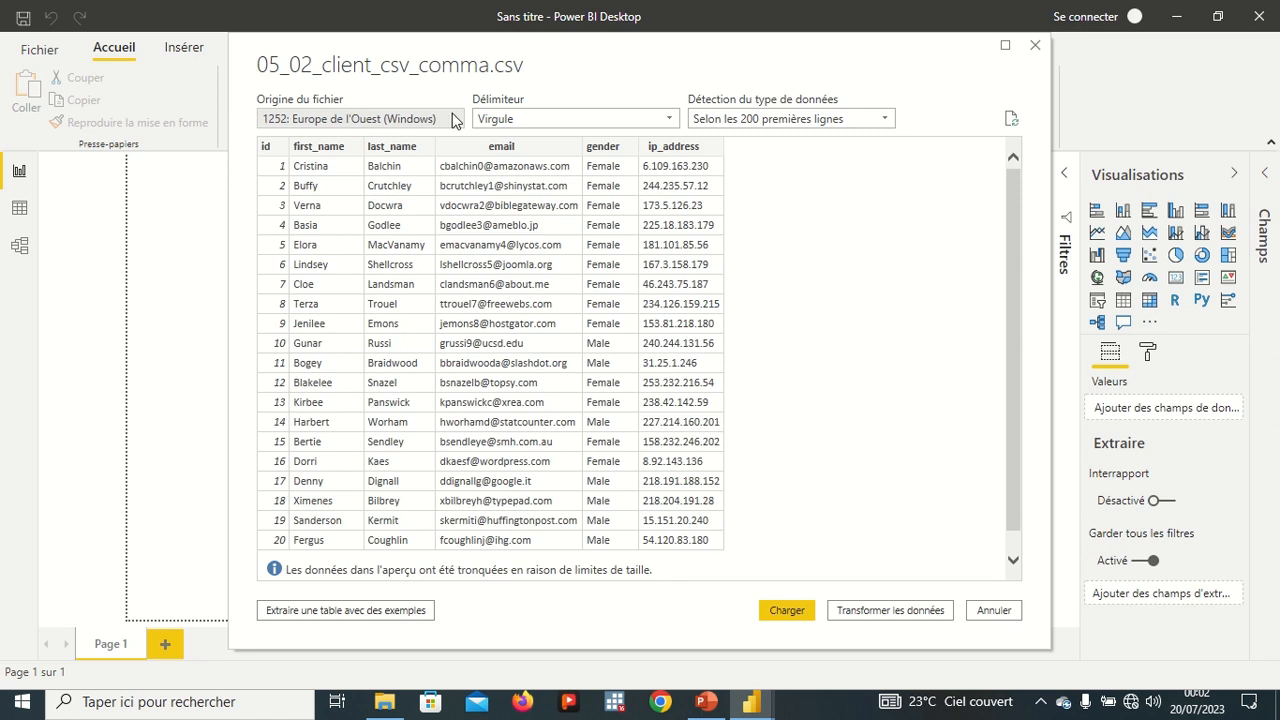
# Try the Espace and Signe égal delimiters in the import preview, then return to Virgule.
pyautogui.click(658, 122)
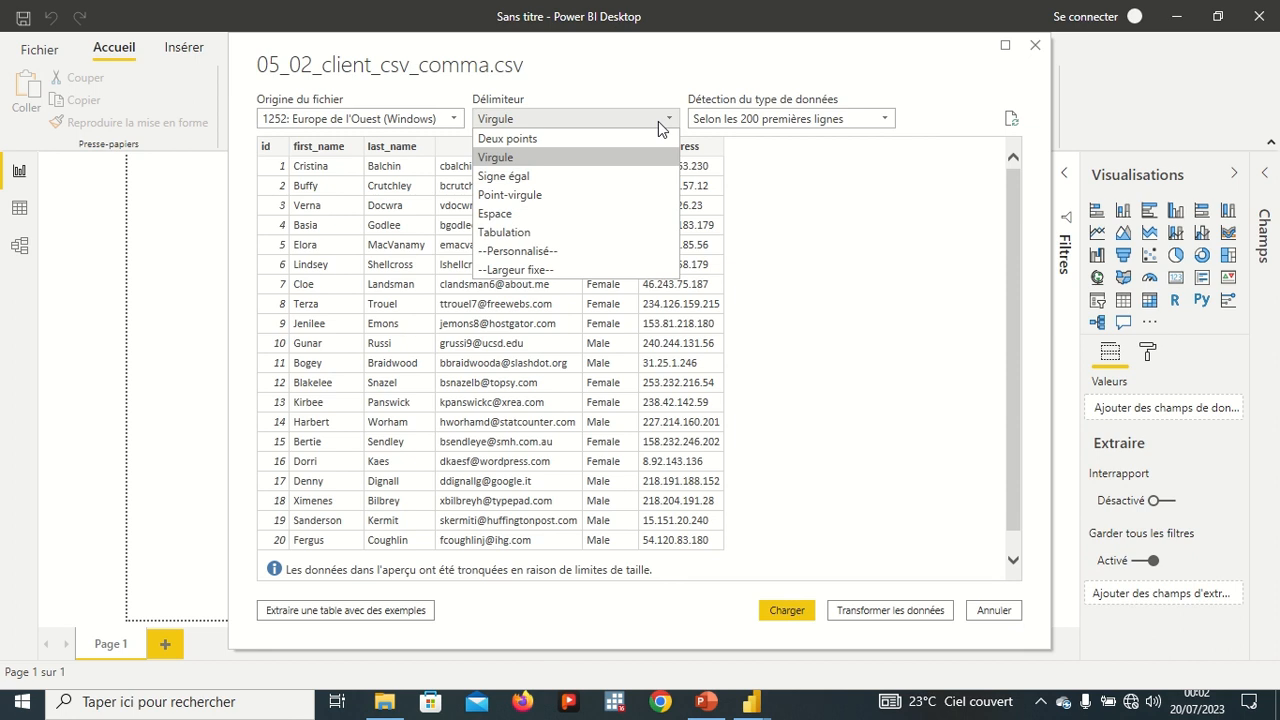
pyautogui.click(537, 213)
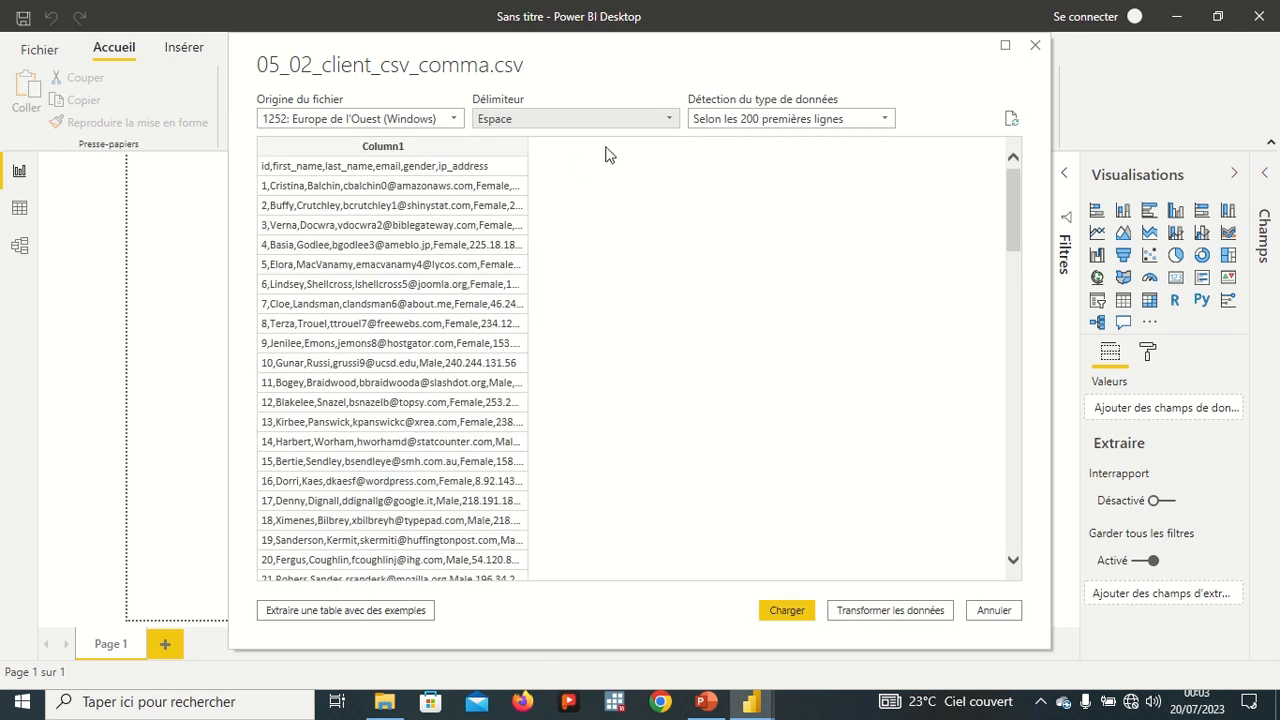
pyautogui.click(667, 119)
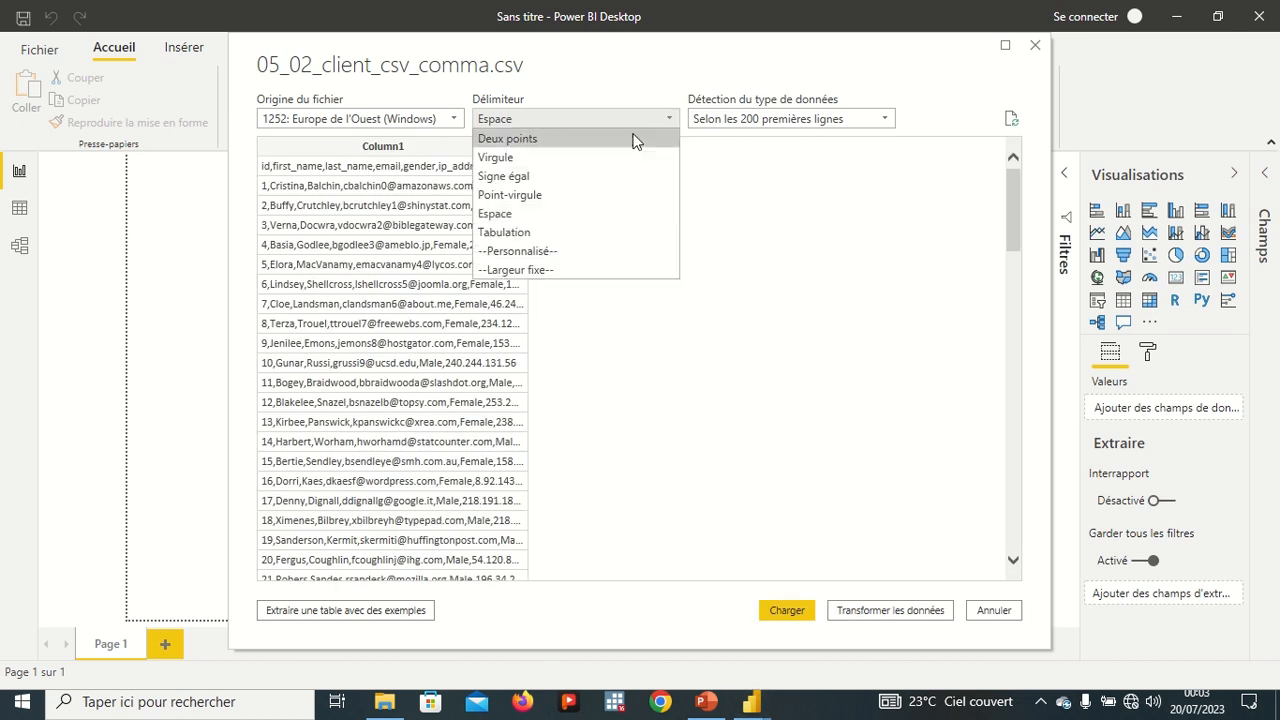
pyautogui.click(580, 178)
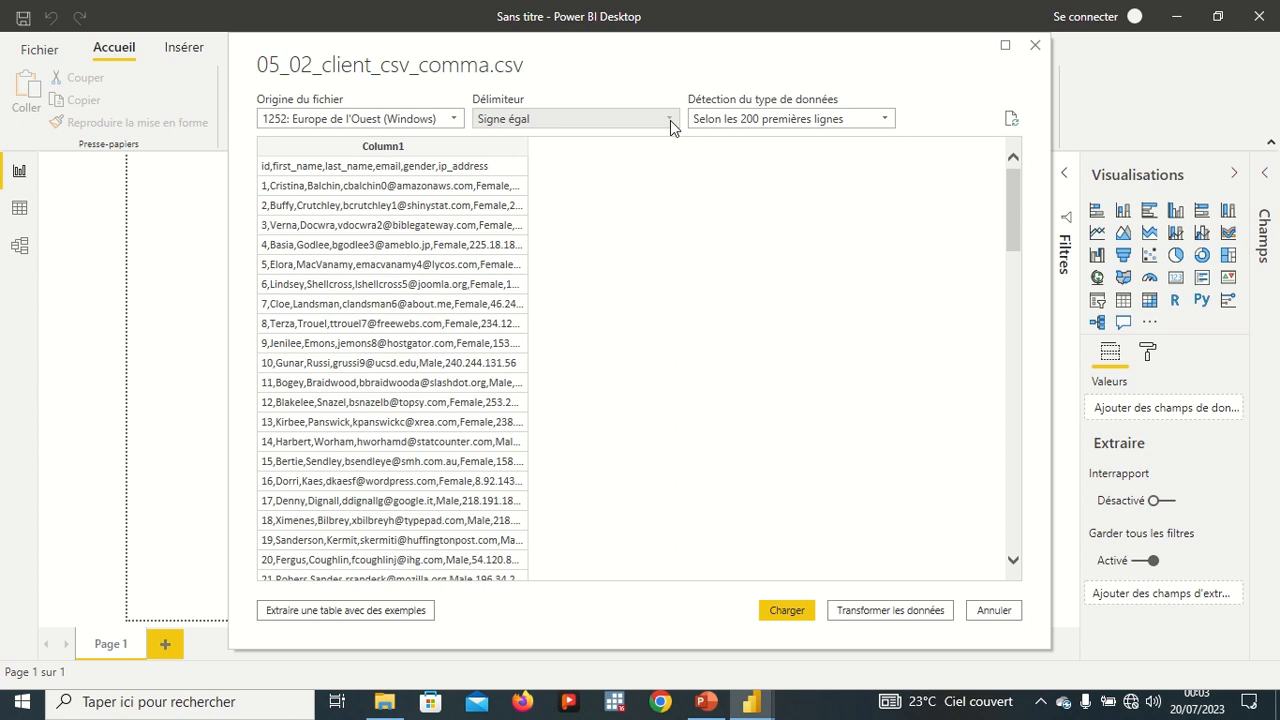
pyautogui.click(669, 119)
pyautogui.click(594, 159)
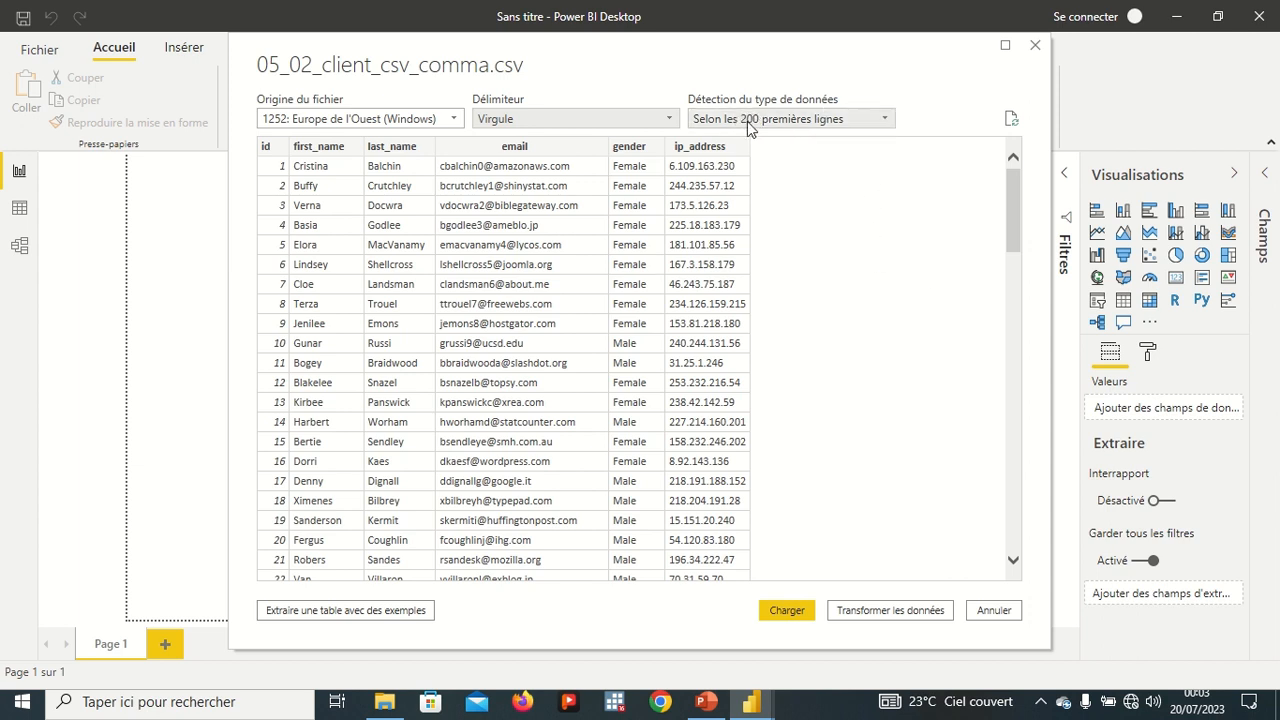
# Try full-dataset data type detection, then restore detection based on the first 200 rows.
pyautogui.click(872, 124)
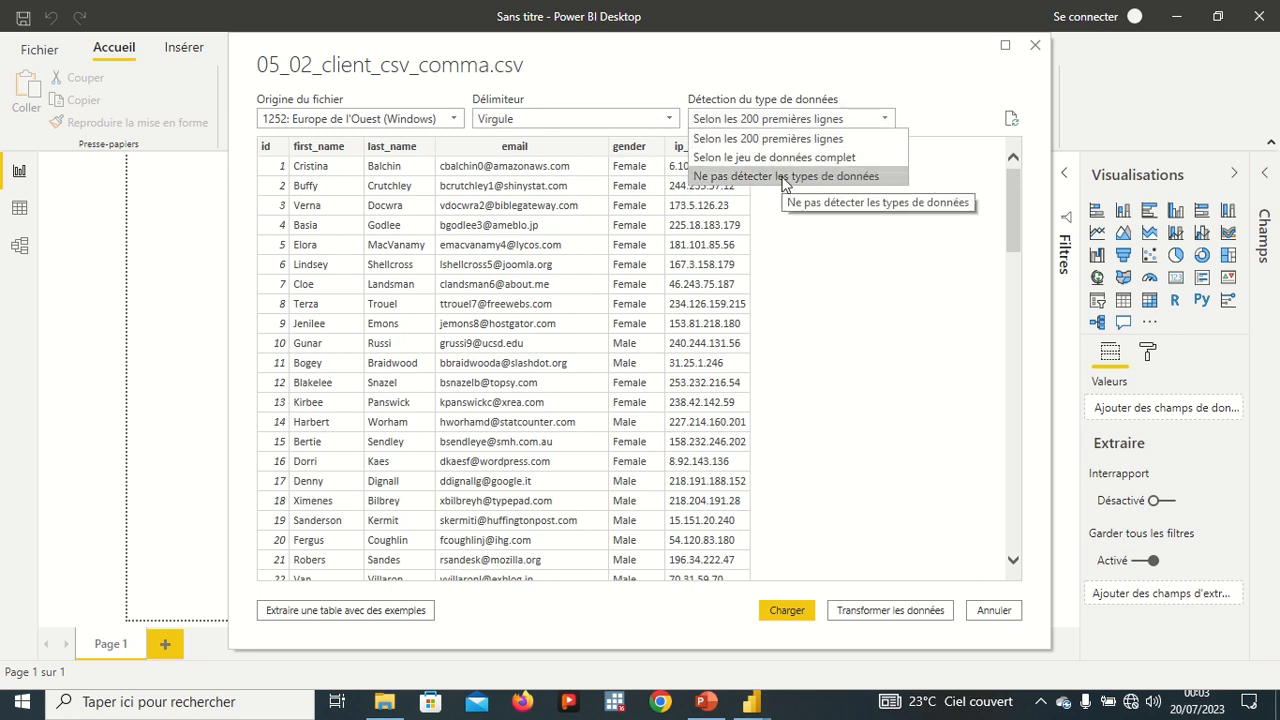
pyautogui.click(816, 158)
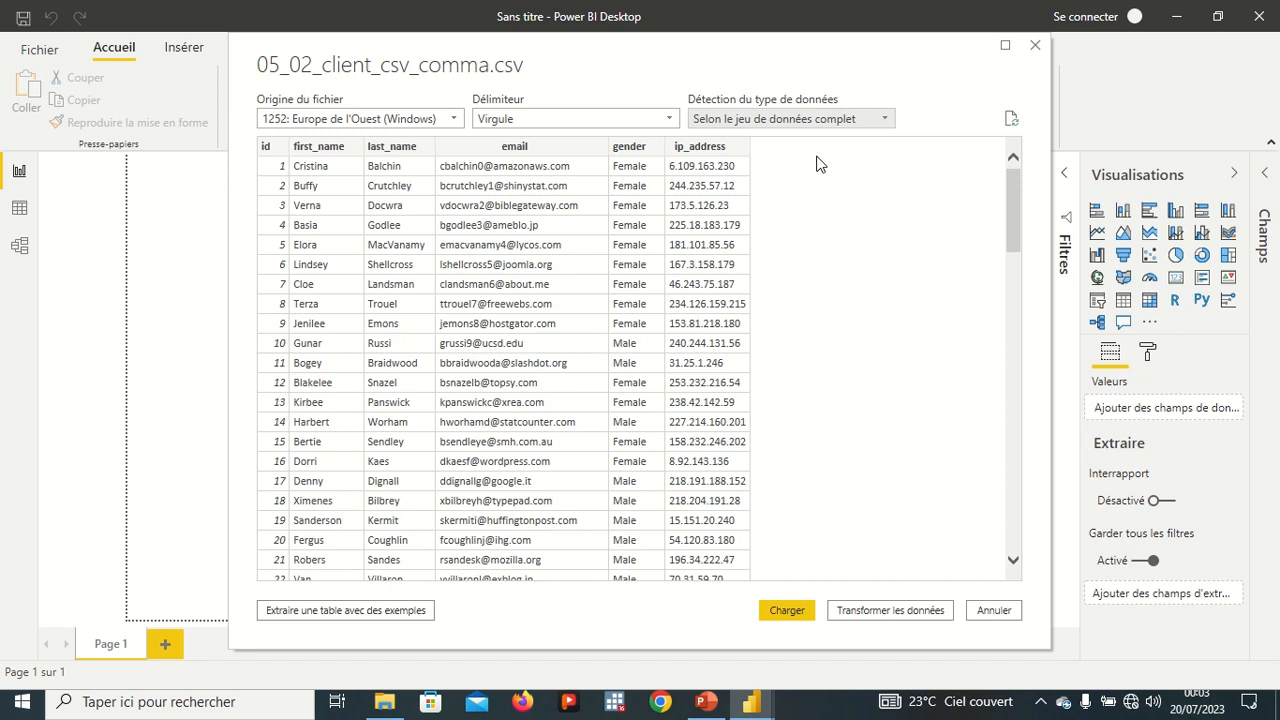
pyautogui.click(855, 119)
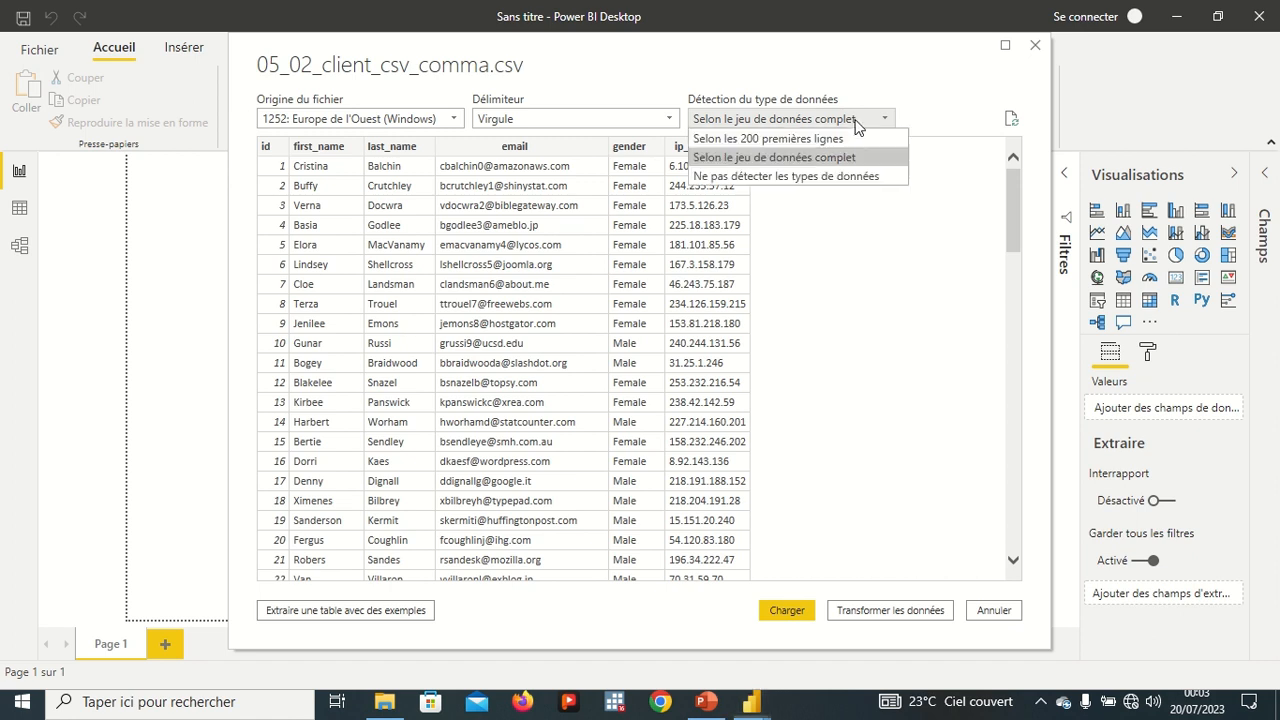
pyautogui.click(846, 141)
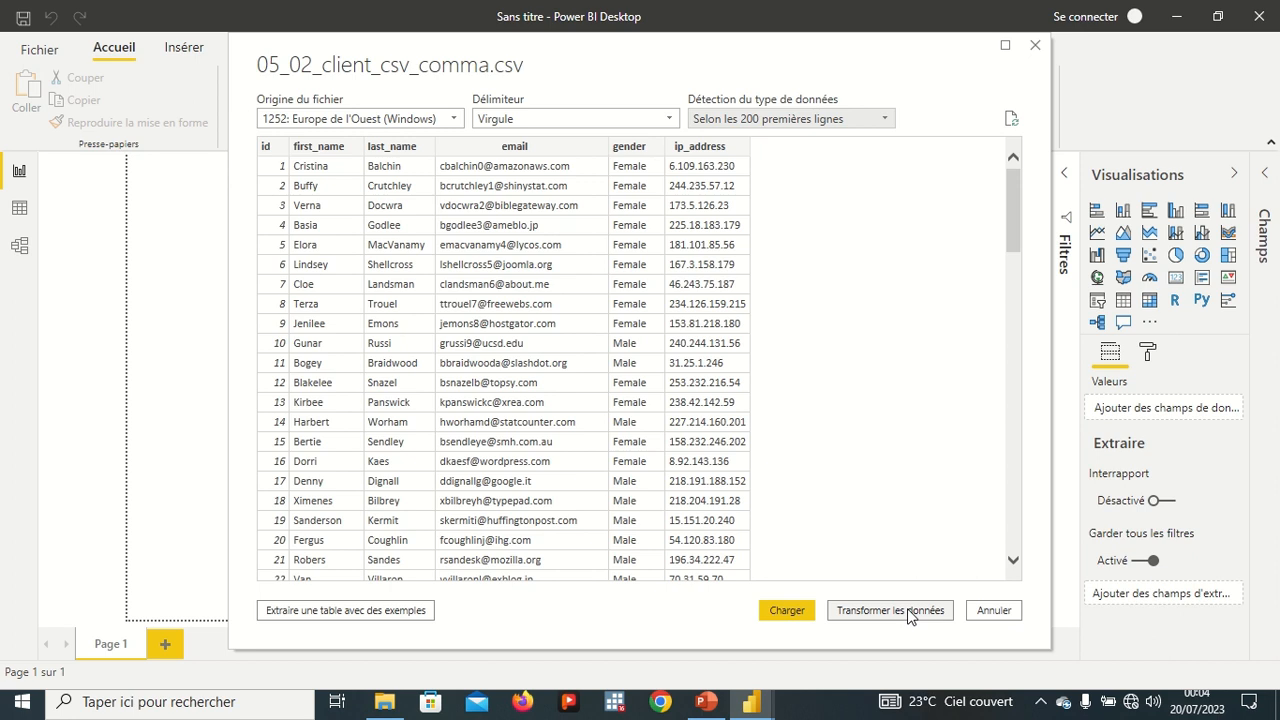
# Open the data in Power Query and change the id column's type to Texte, replacing the current conversion.
pyautogui.click(903, 611)
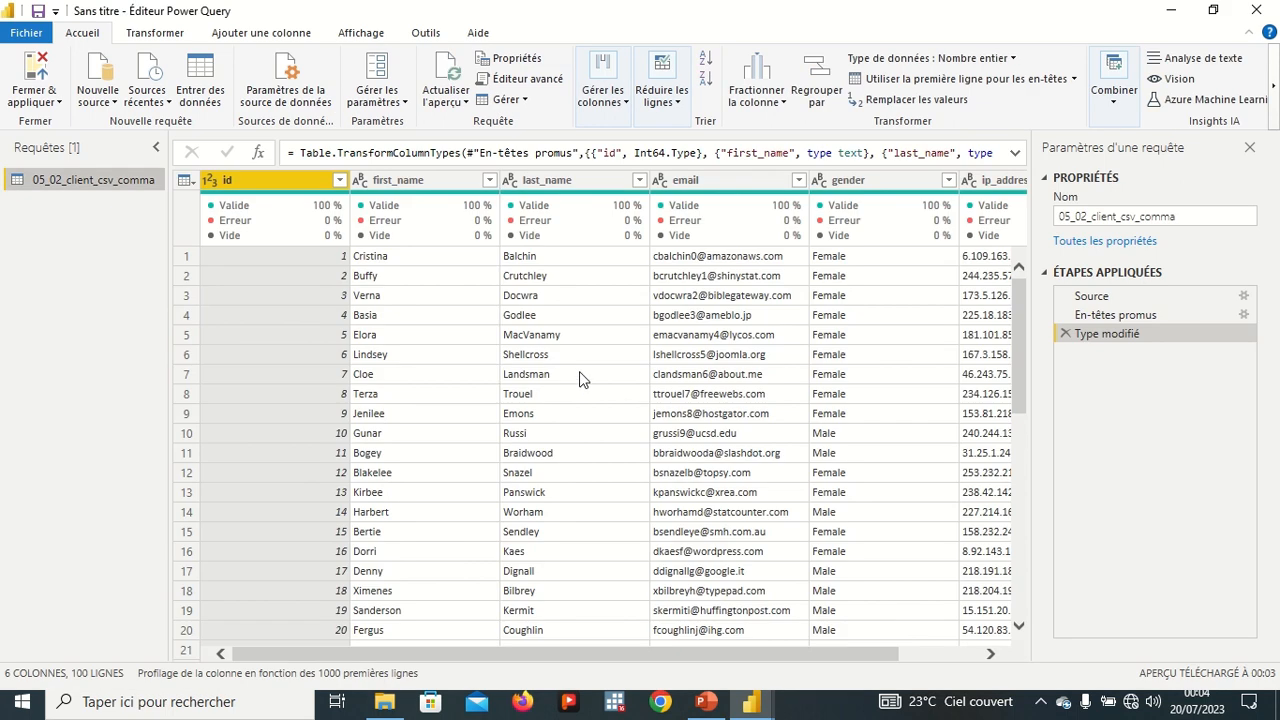
pyautogui.moveTo(355, 228)
pyautogui.moveTo(521, 657); pyautogui.dragTo(725, 659)
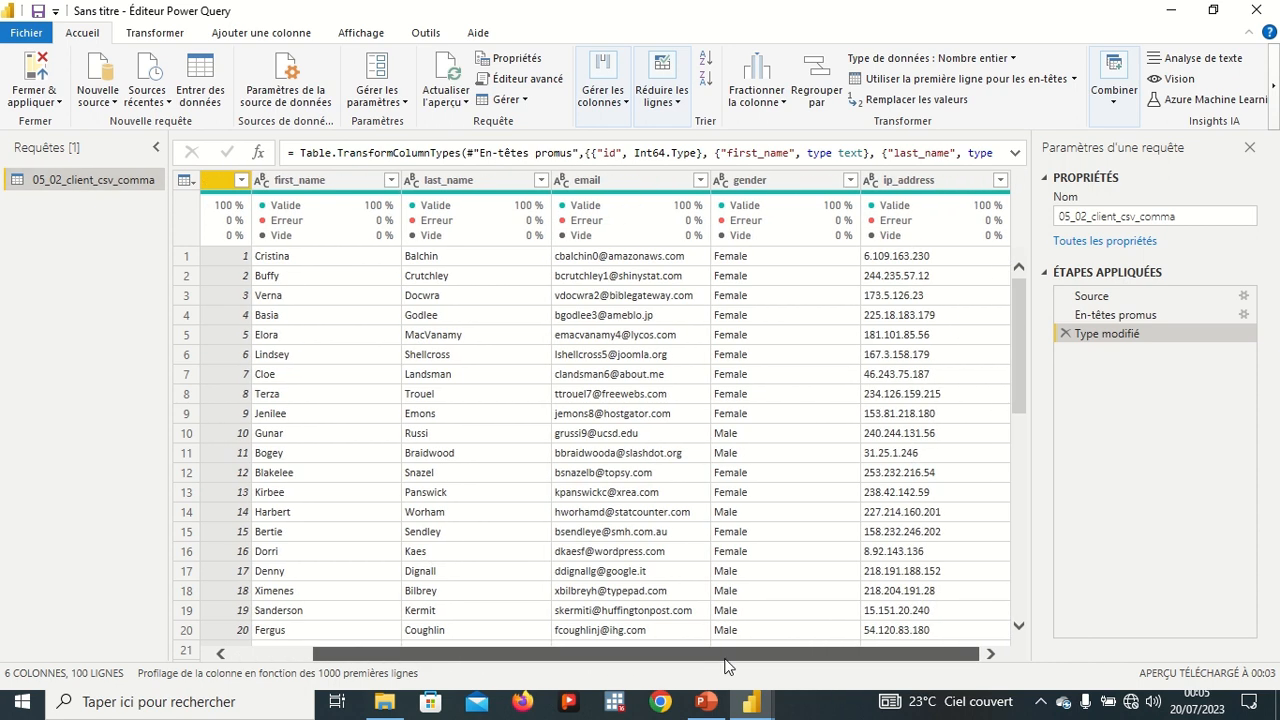
pyautogui.moveTo(629, 645); pyautogui.dragTo(549, 650)
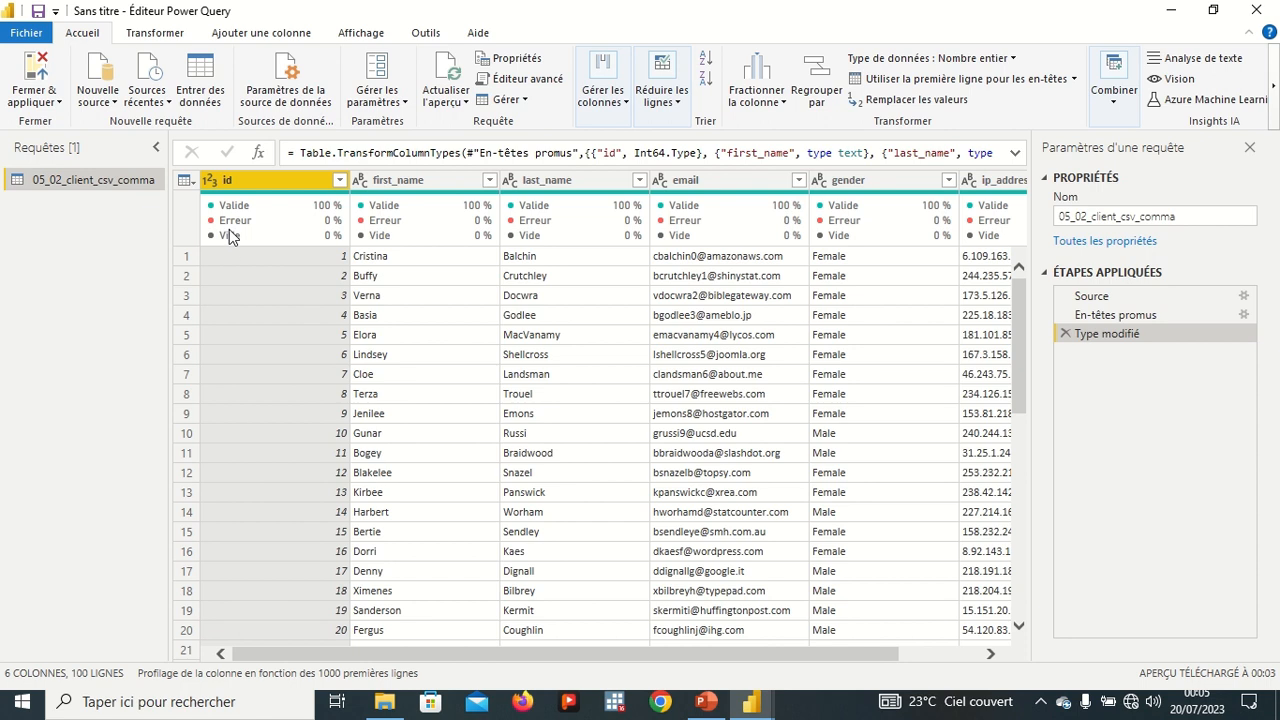
pyautogui.moveTo(254, 239)
pyautogui.moveTo(262, 226)
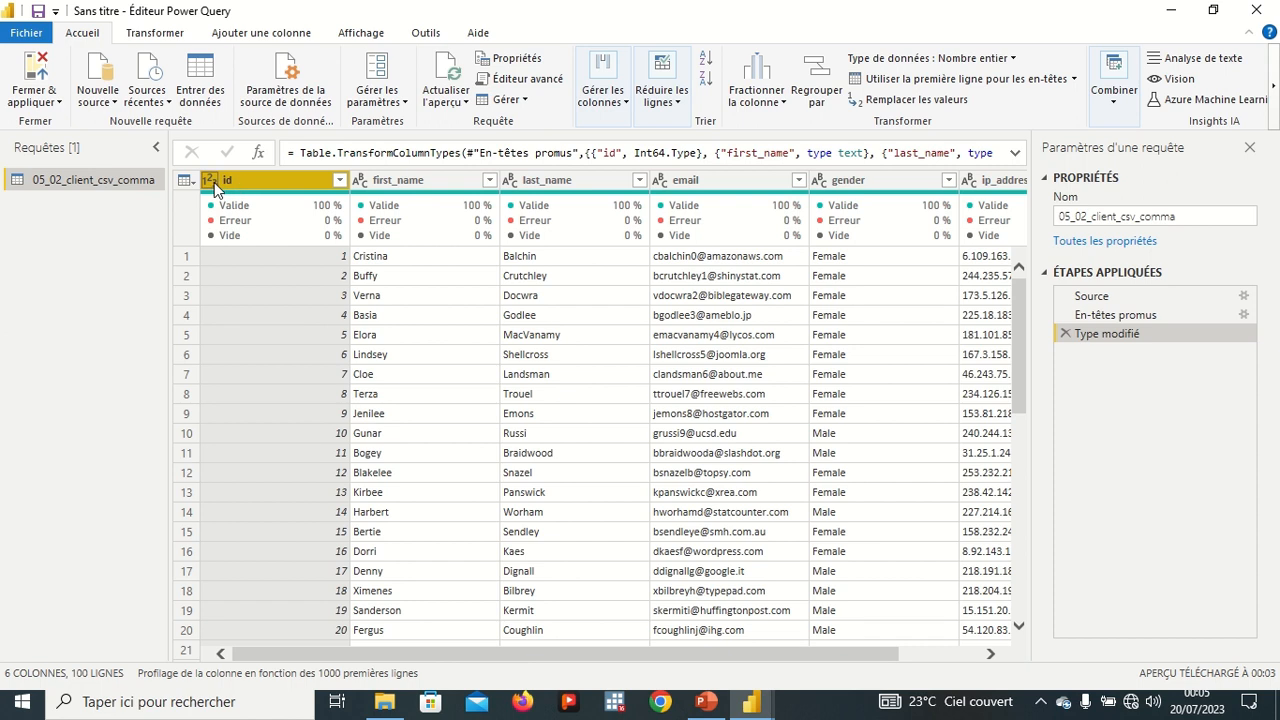
pyautogui.click(213, 181)
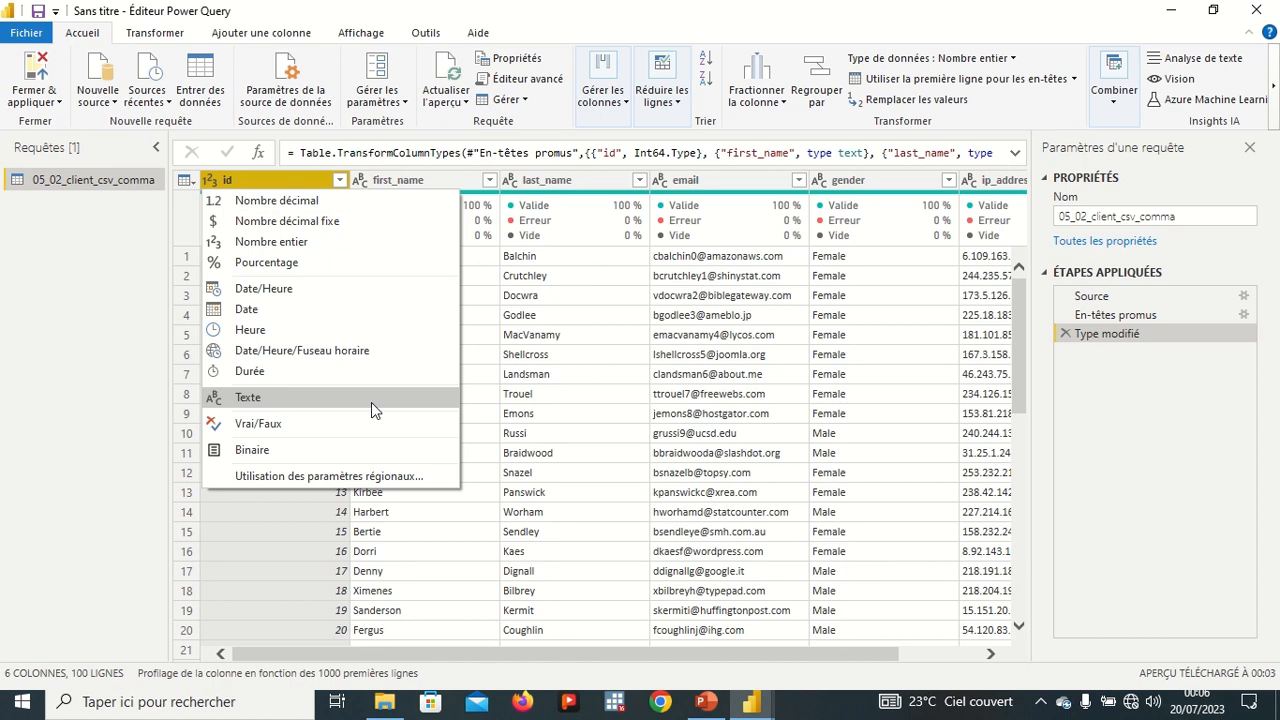
pyautogui.click(328, 401)
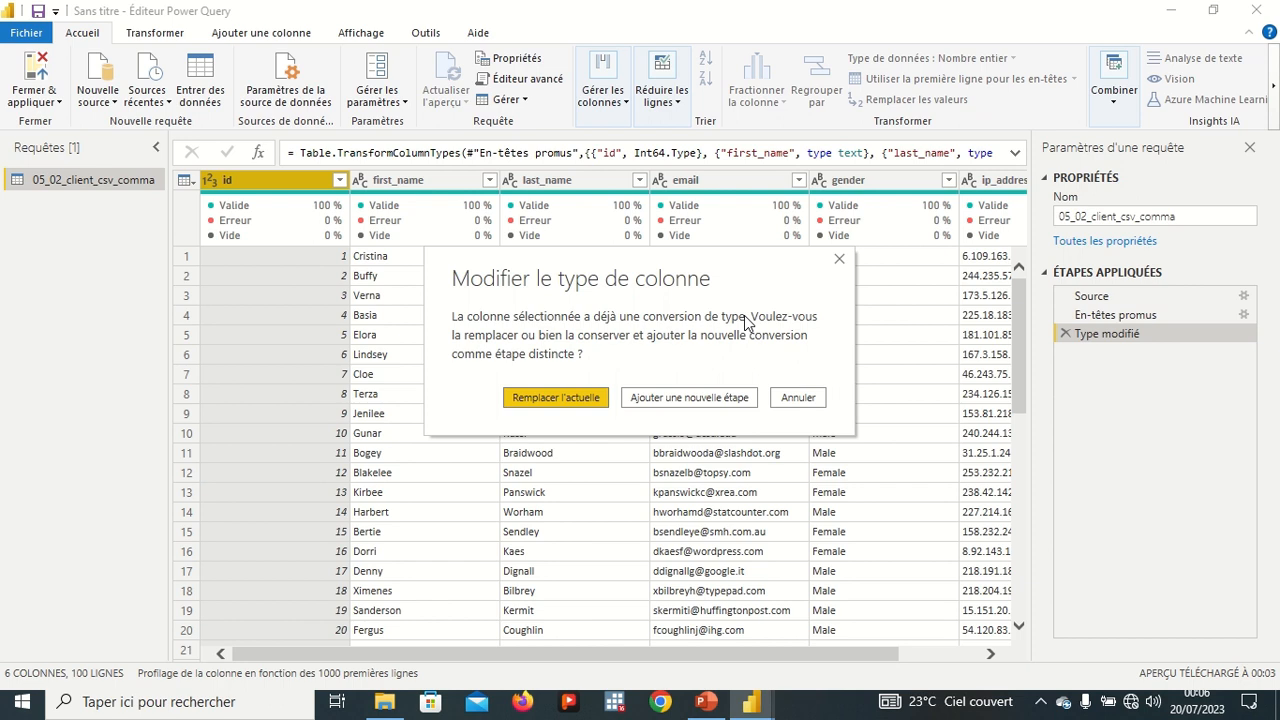
pyautogui.click(567, 391)
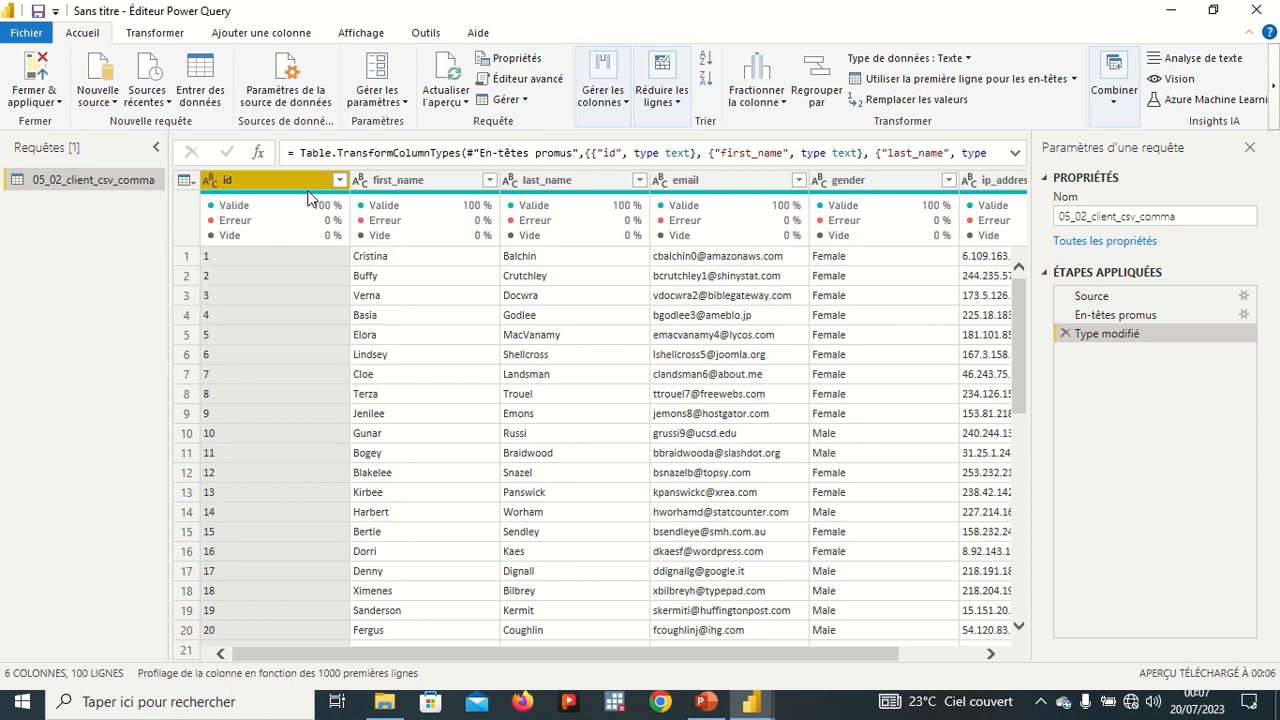
# Examine the id column's filter menu, including its text filter options.
pyautogui.click(340, 181)
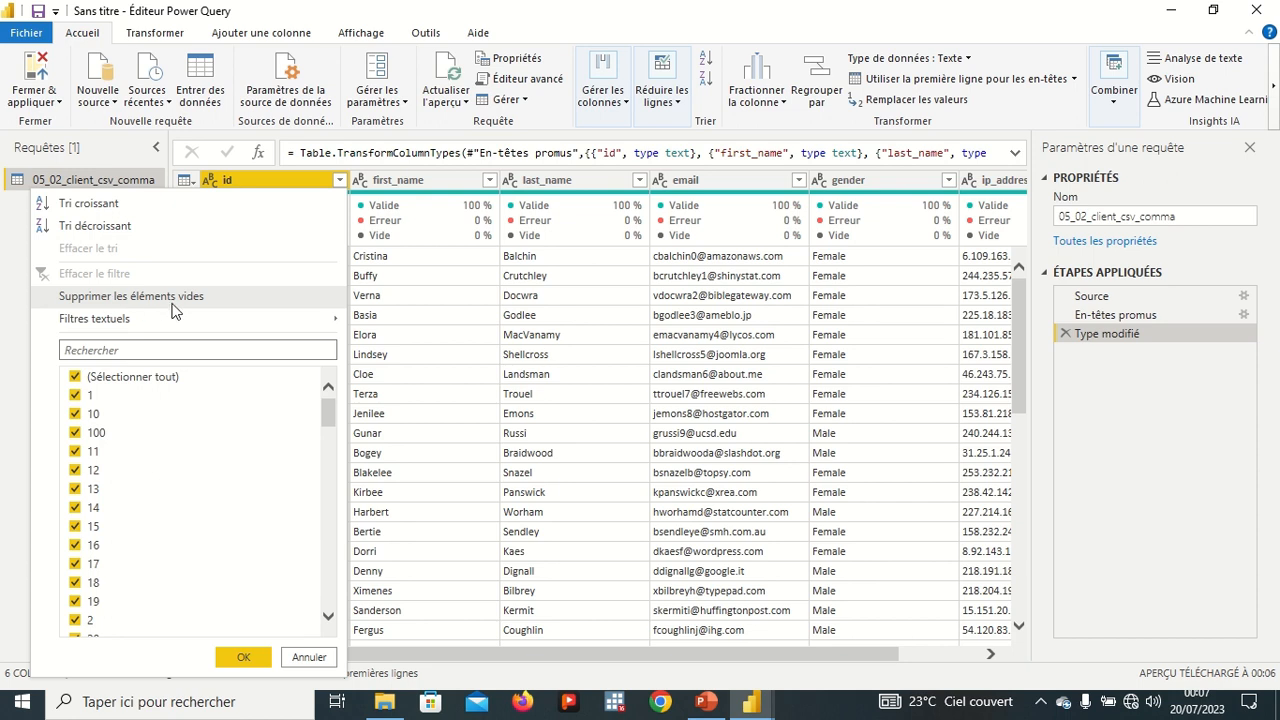
pyautogui.click(338, 182)
pyautogui.moveTo(235, 247)
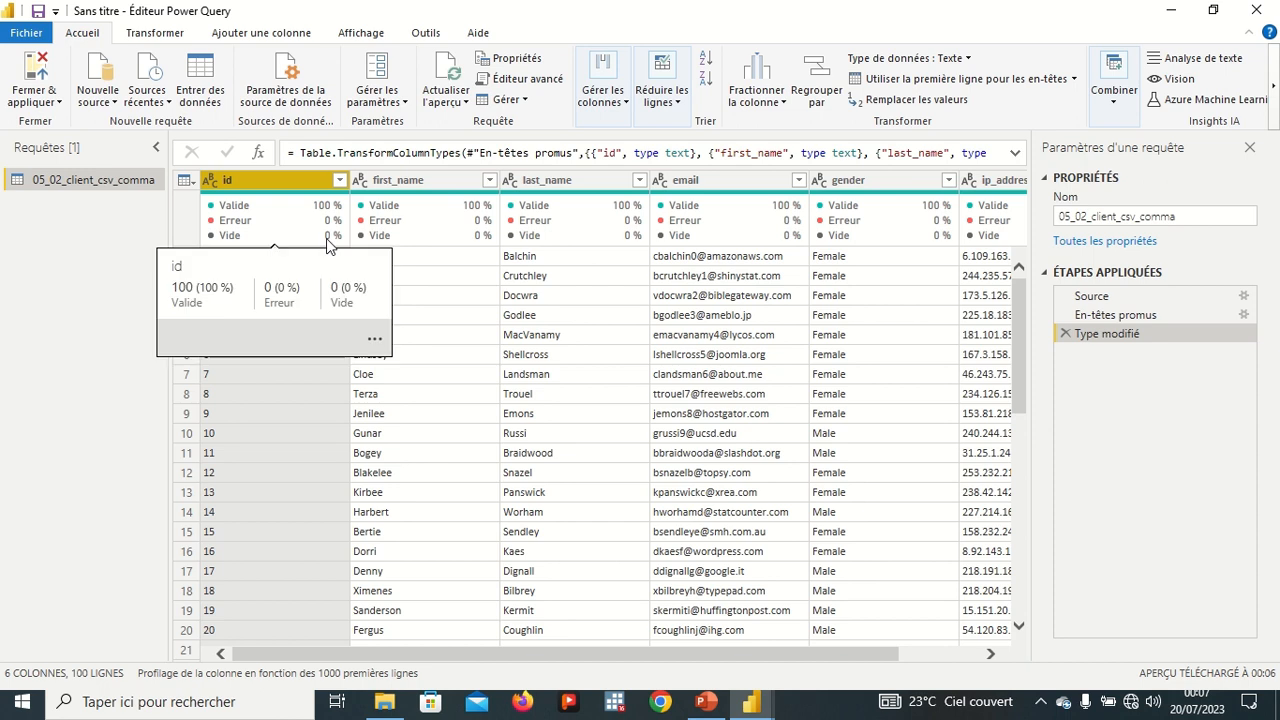
pyautogui.click(339, 181)
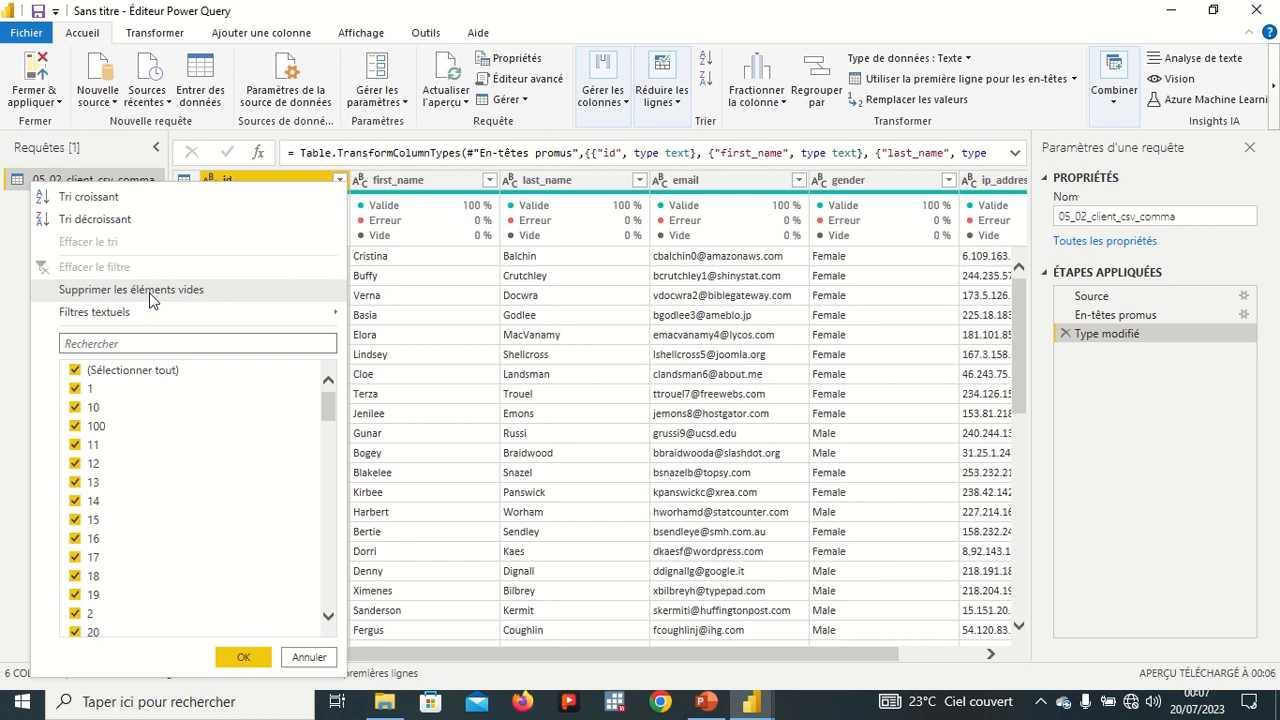
pyautogui.moveTo(130, 318)
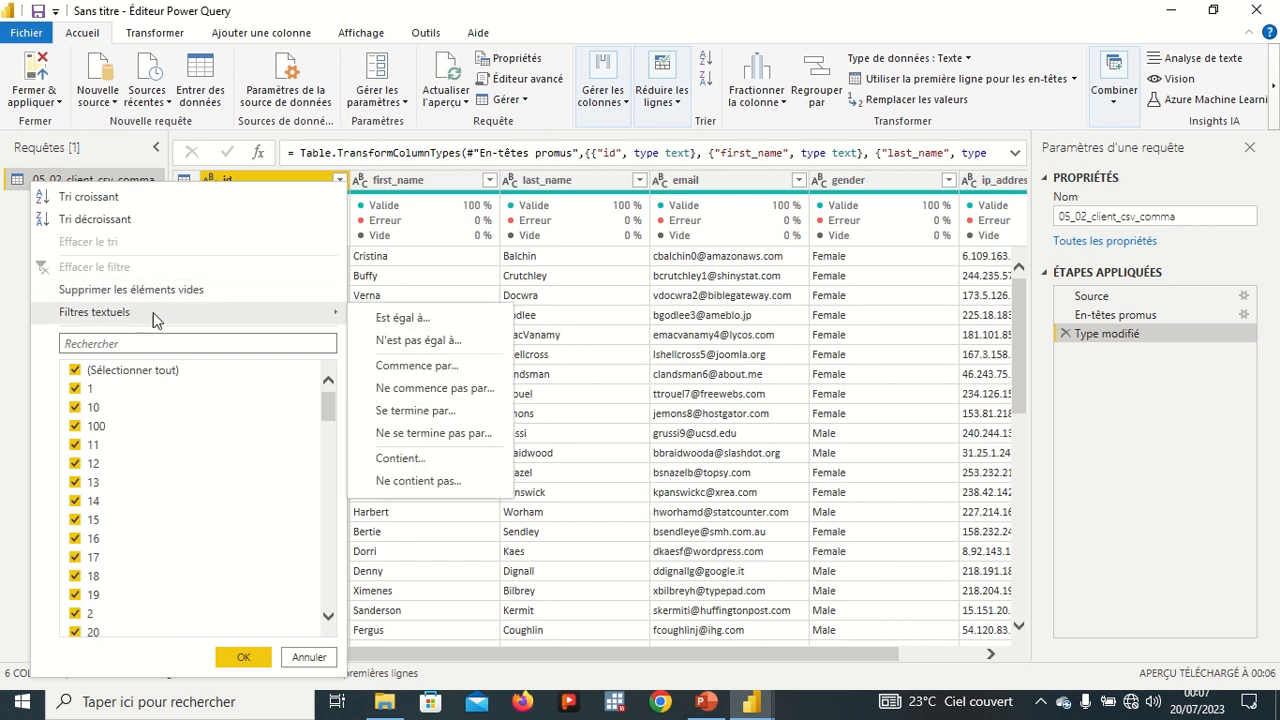
pyautogui.moveTo(315, 321)
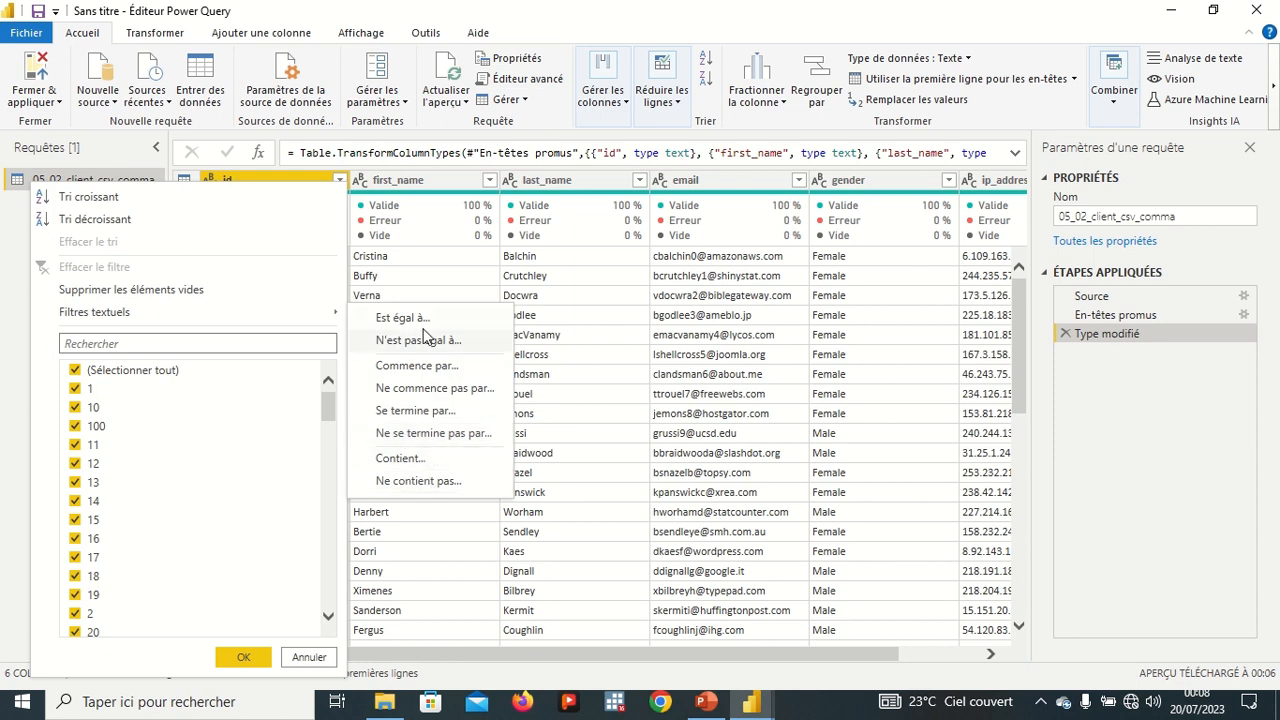
pyautogui.click(428, 284)
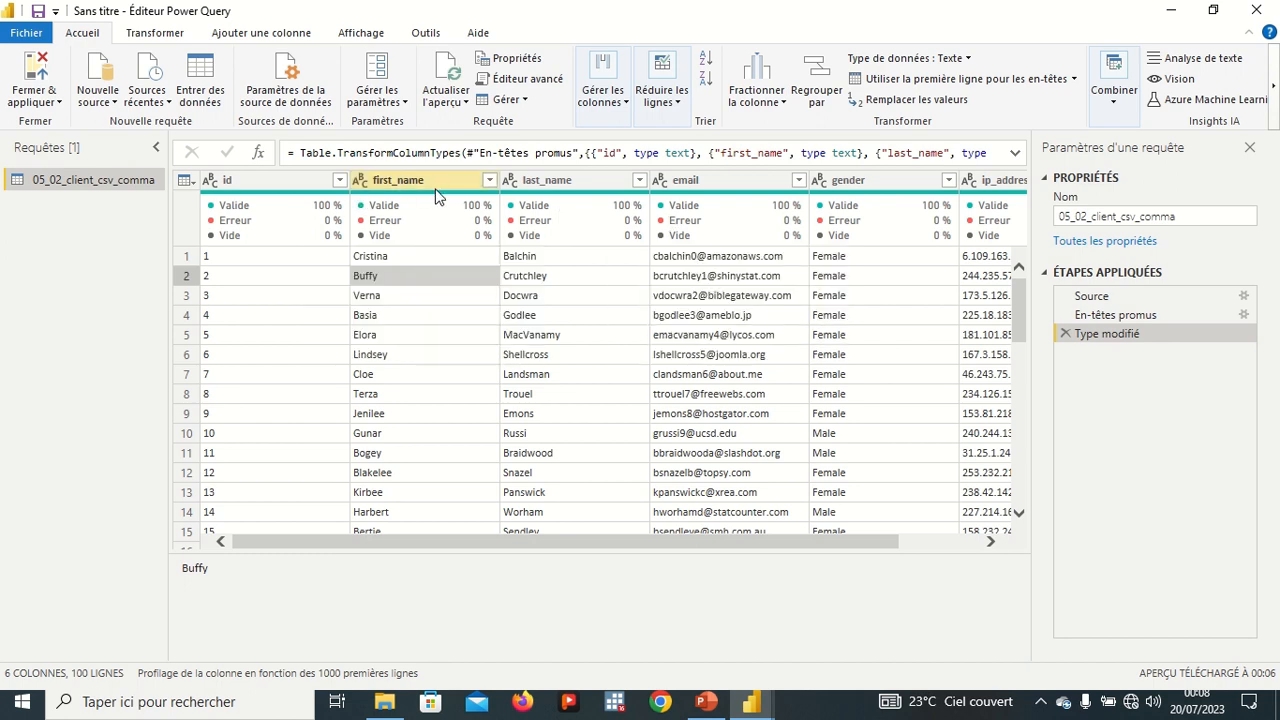
# Browse the first_name type menu and the email column's filter and data type menus.
pyautogui.click(363, 182)
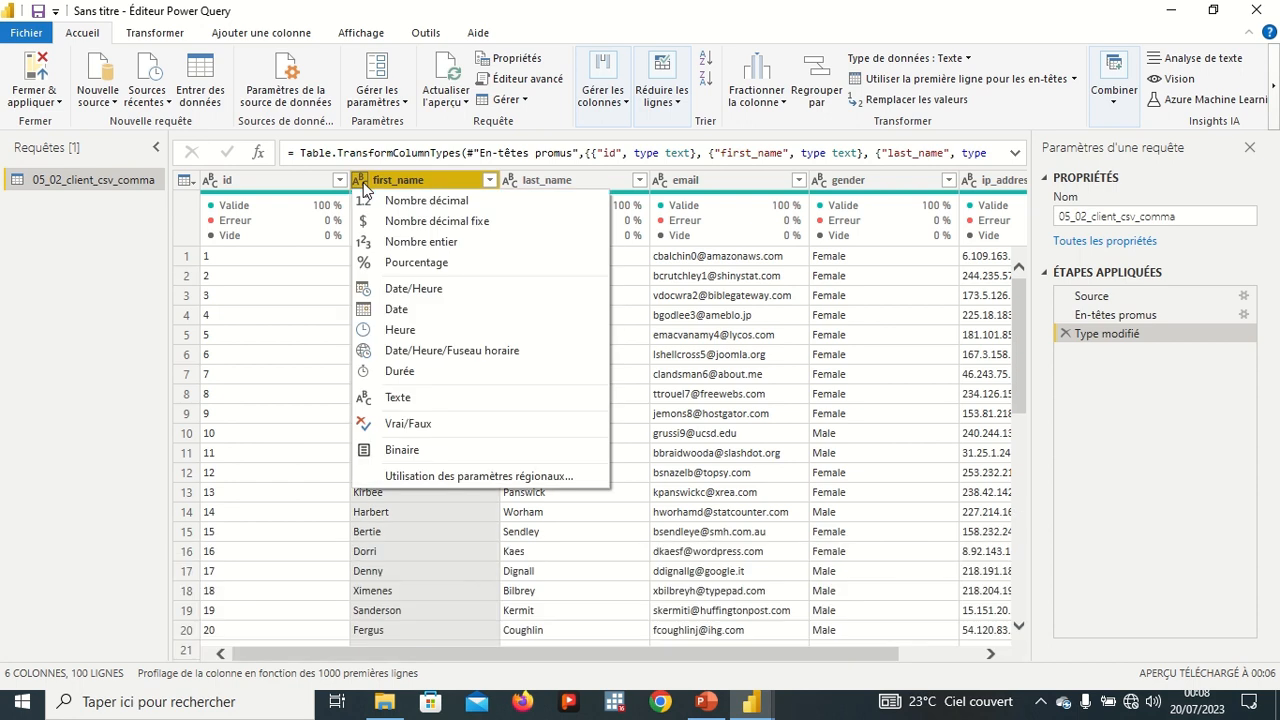
pyautogui.click(735, 315)
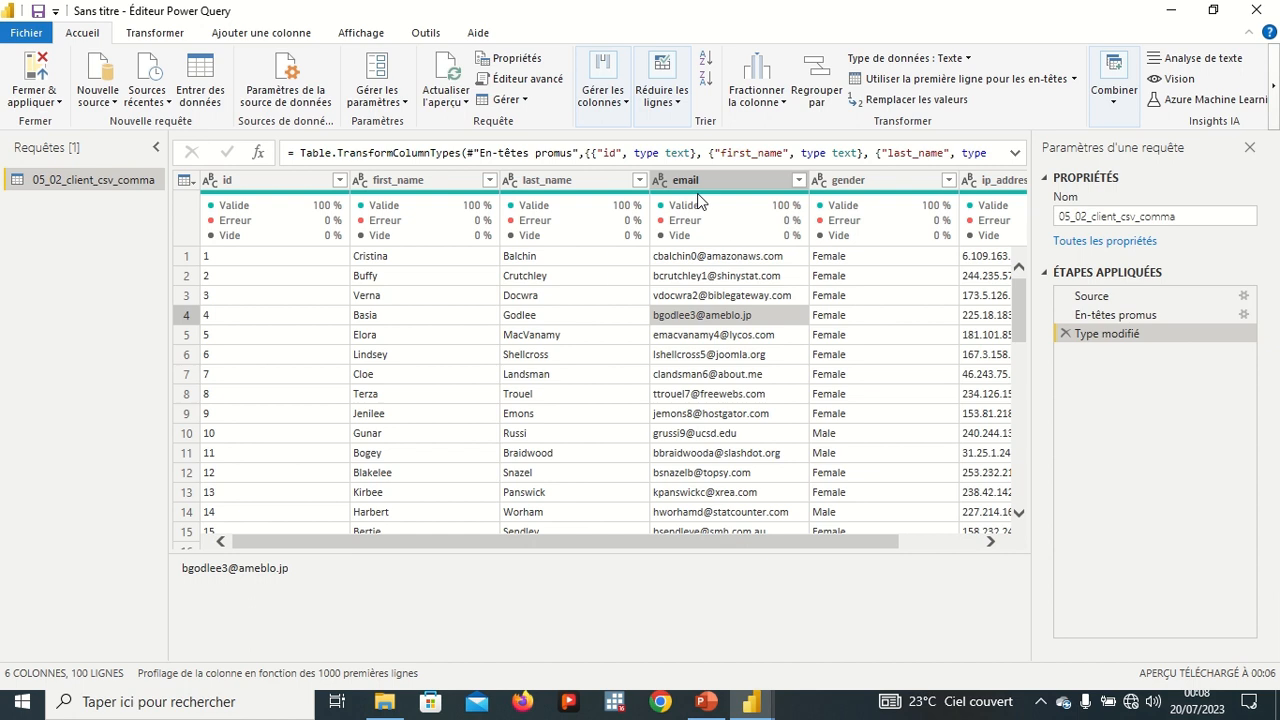
pyautogui.moveTo(698, 202)
pyautogui.moveTo(538, 541); pyautogui.dragTo(667, 540)
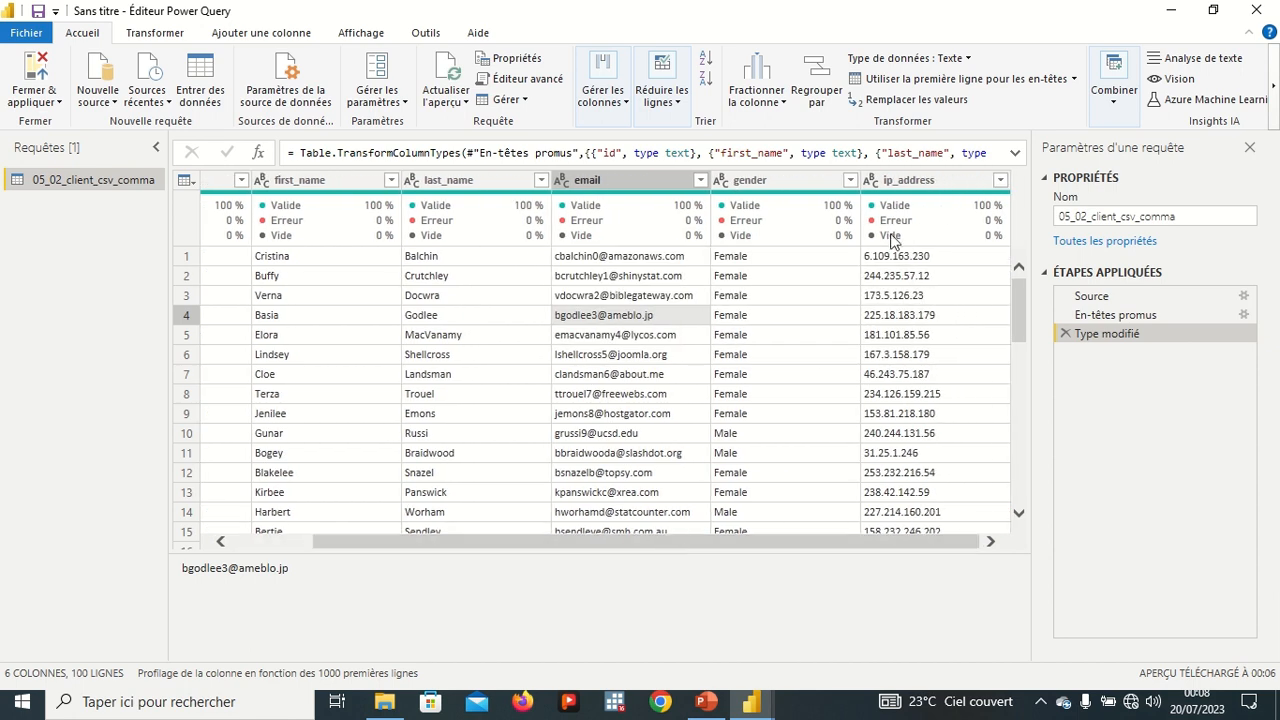
pyautogui.moveTo(878, 204)
pyautogui.click(704, 180)
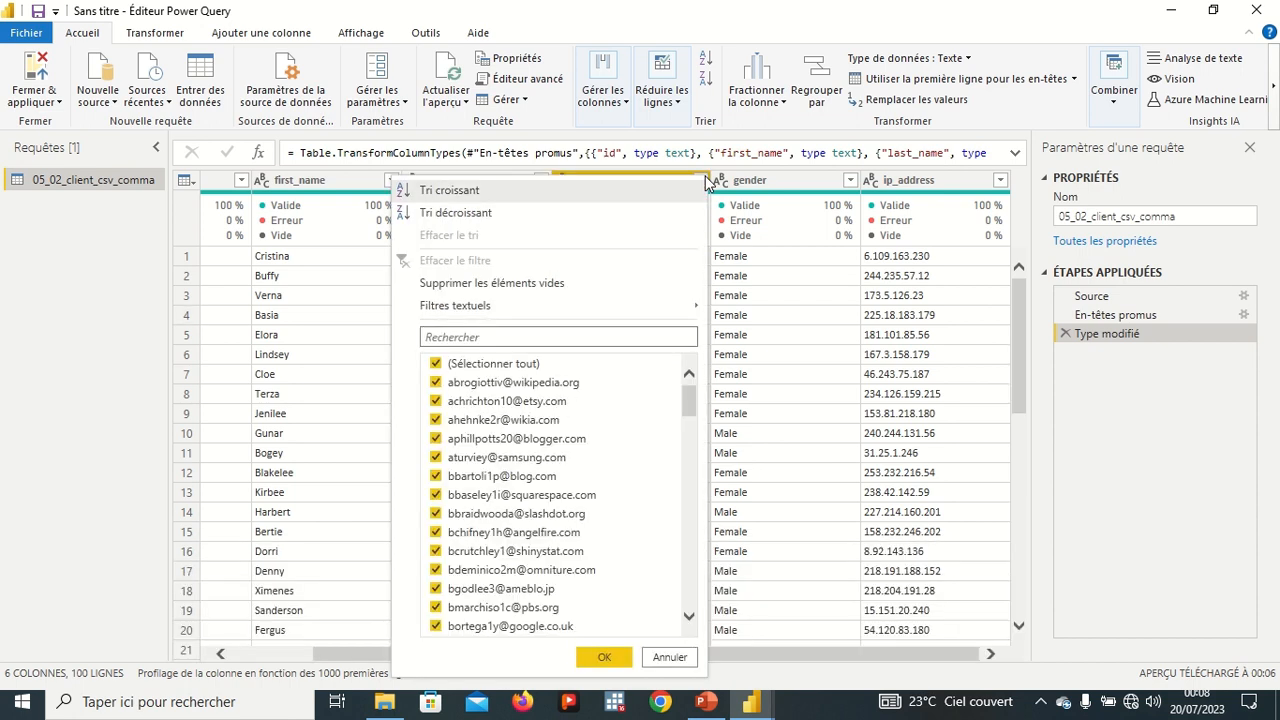
pyautogui.click(716, 211)
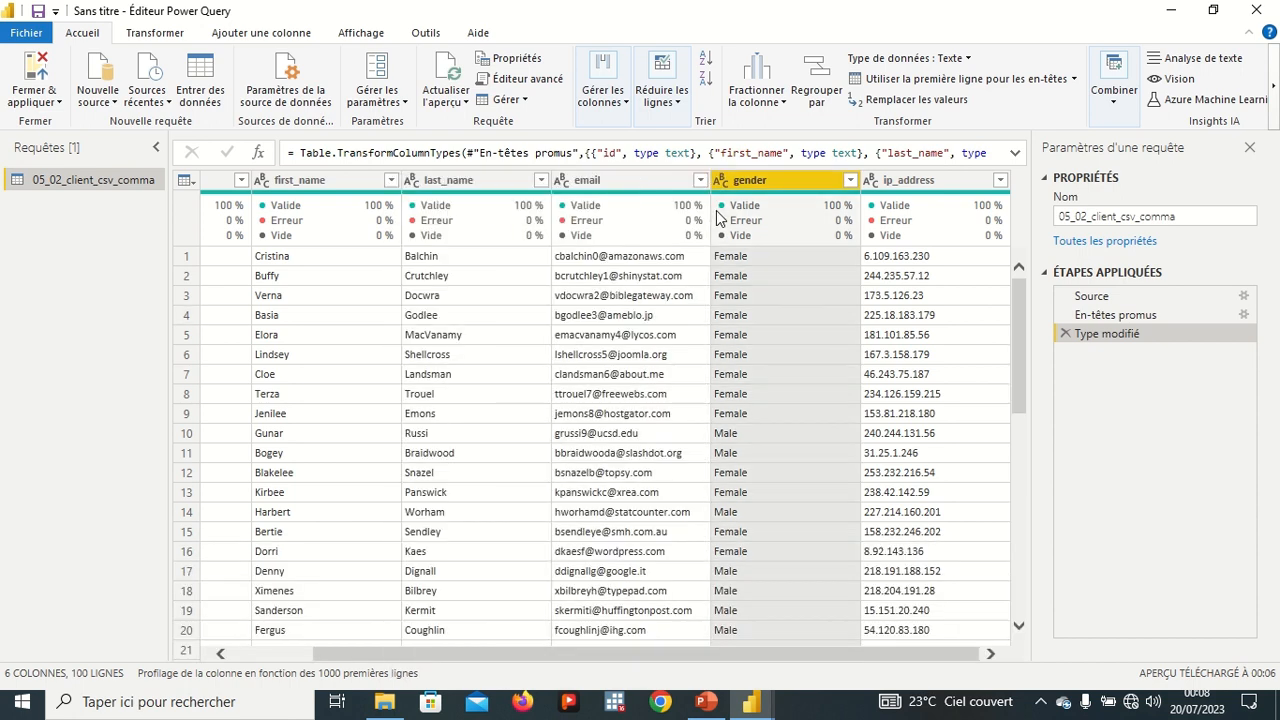
pyautogui.click(562, 182)
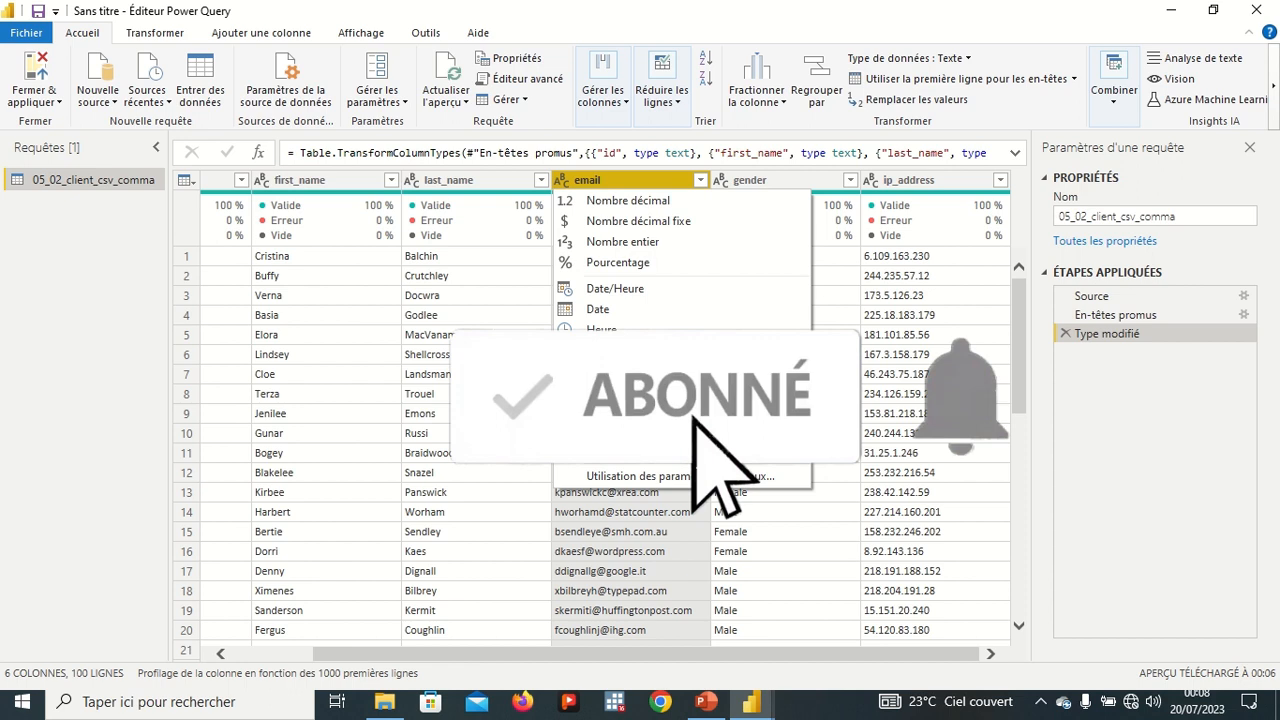
pyautogui.click(500, 337)
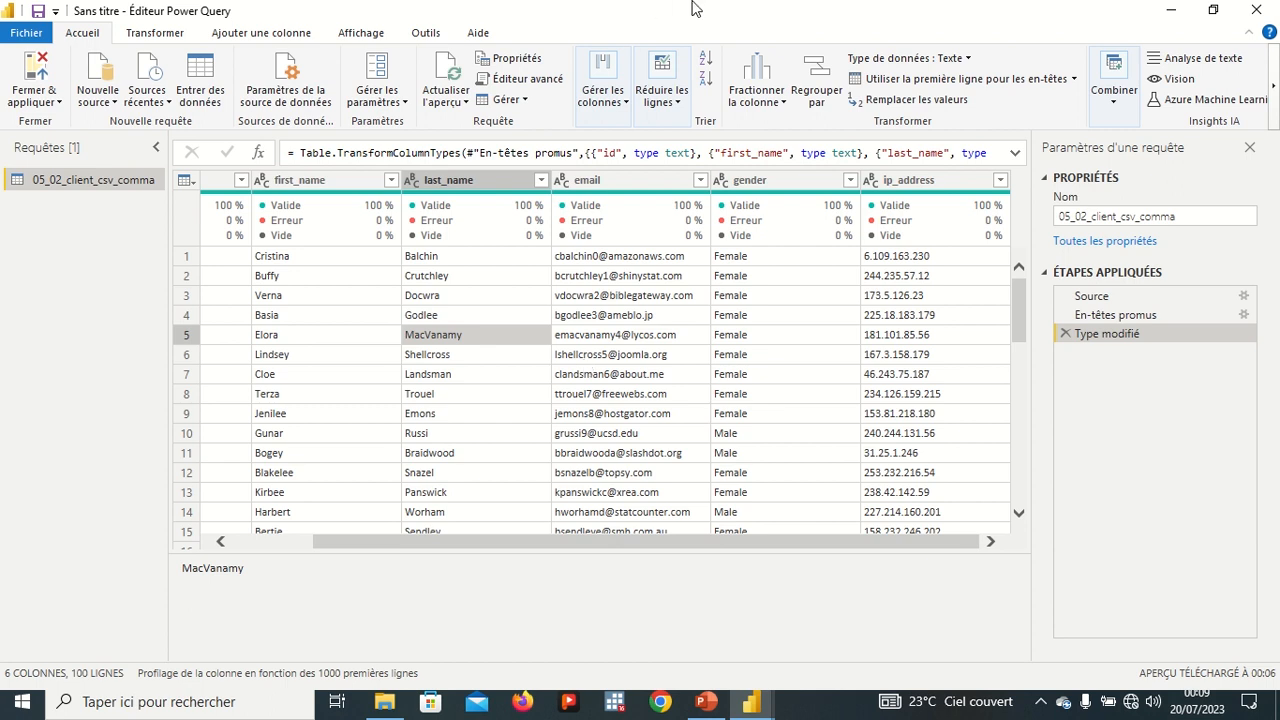
pyautogui.click(549, 50)
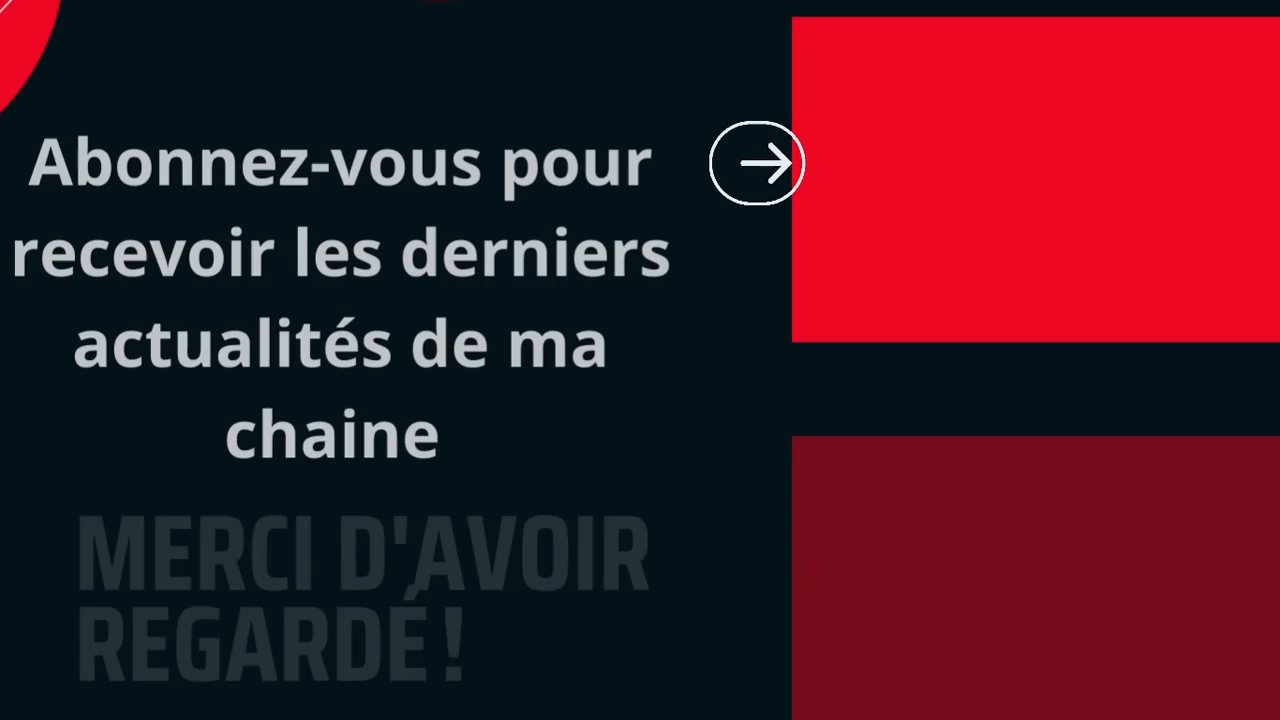